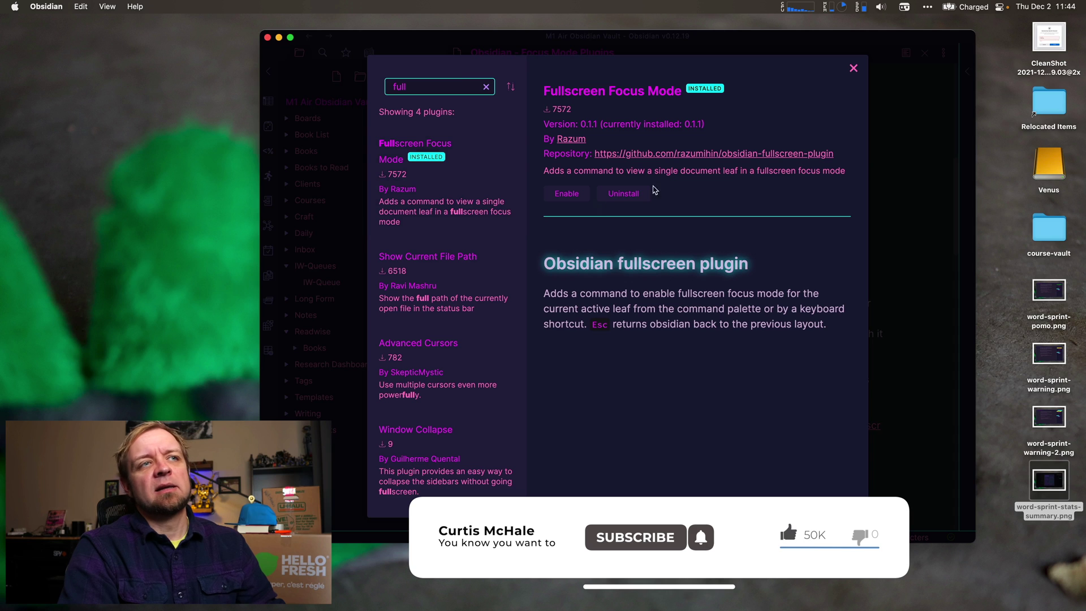
Close the community plugin browser after installing Fullscreen Focus Mode
{"action": "left_click", "coordinate": [854, 69]}
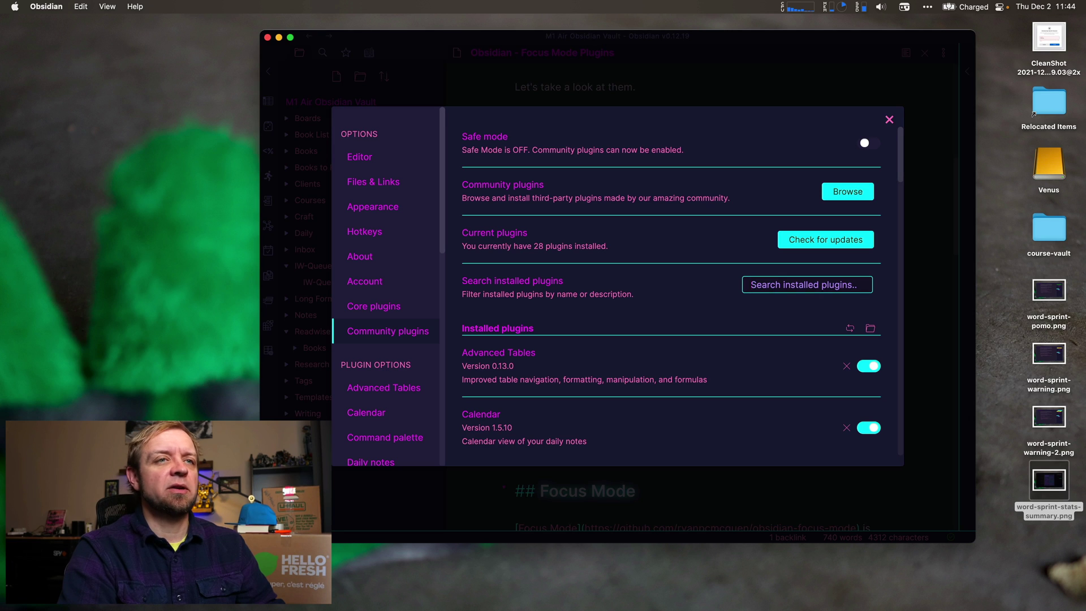
Filter installed plugins by 'full', enable Fullscreen mode plugin, and close Settings
{"action": "type", "text": "full"}
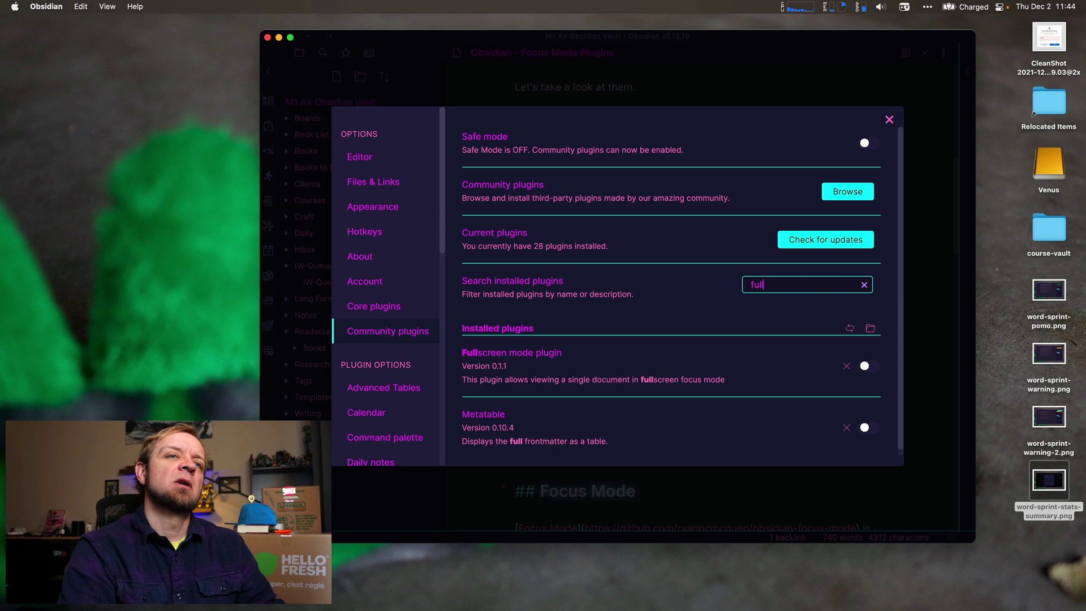
{"action": "left_click", "coordinate": [864, 369]}
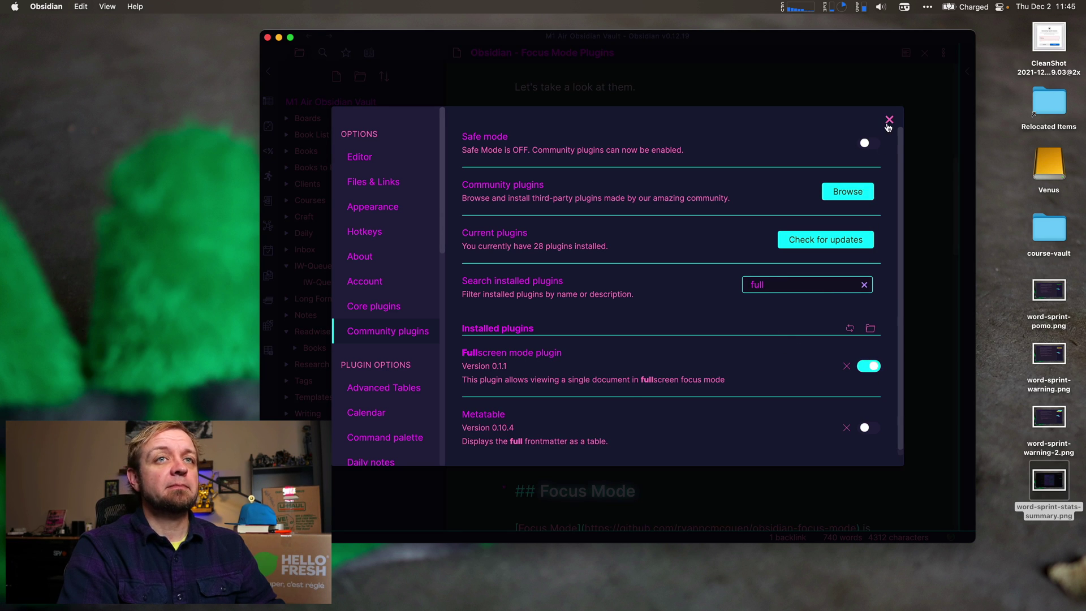
{"action": "left_click", "coordinate": [889, 120]}
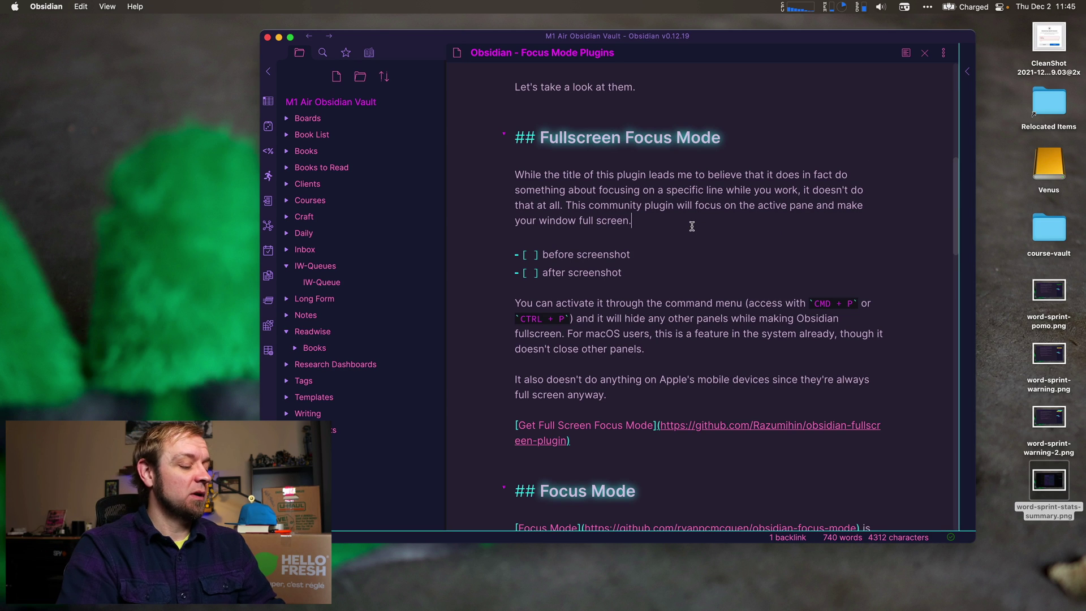
Run Fullscreen focus mode from the command palette, then exit fullscreen with Esc
{"action": "key", "text": "cmd+p"}
{"action": "type", "text": "full"}
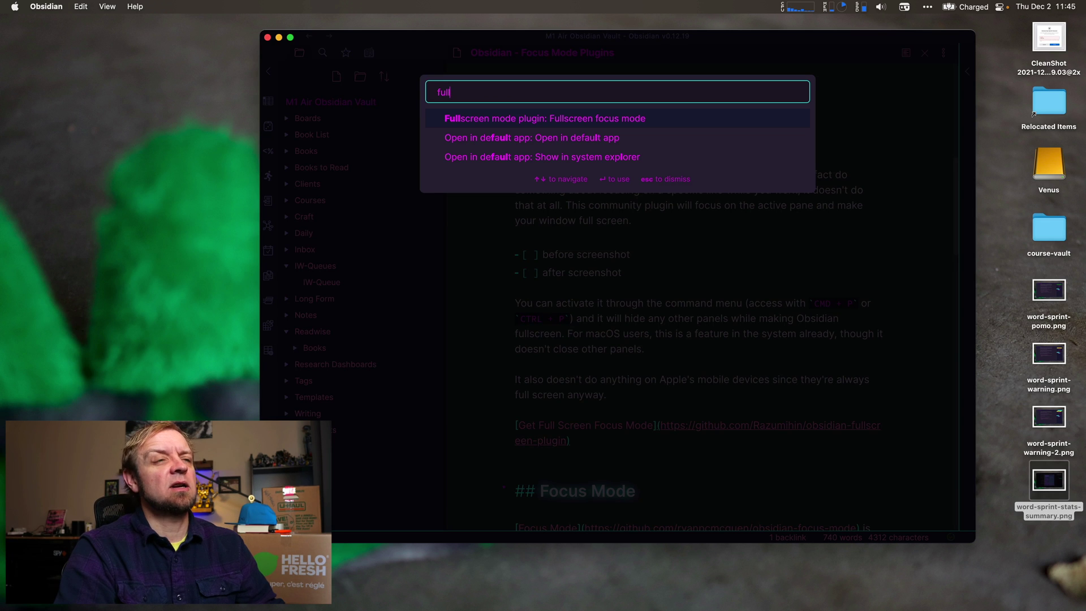
{"action": "key", "text": "Return"}
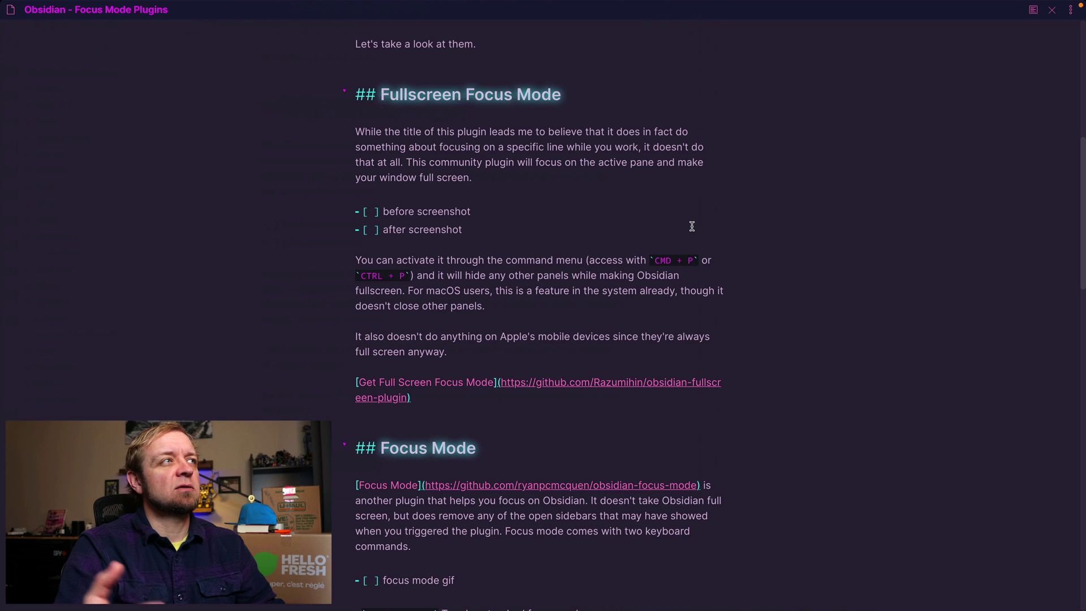
{"action": "key", "text": "Escape"}
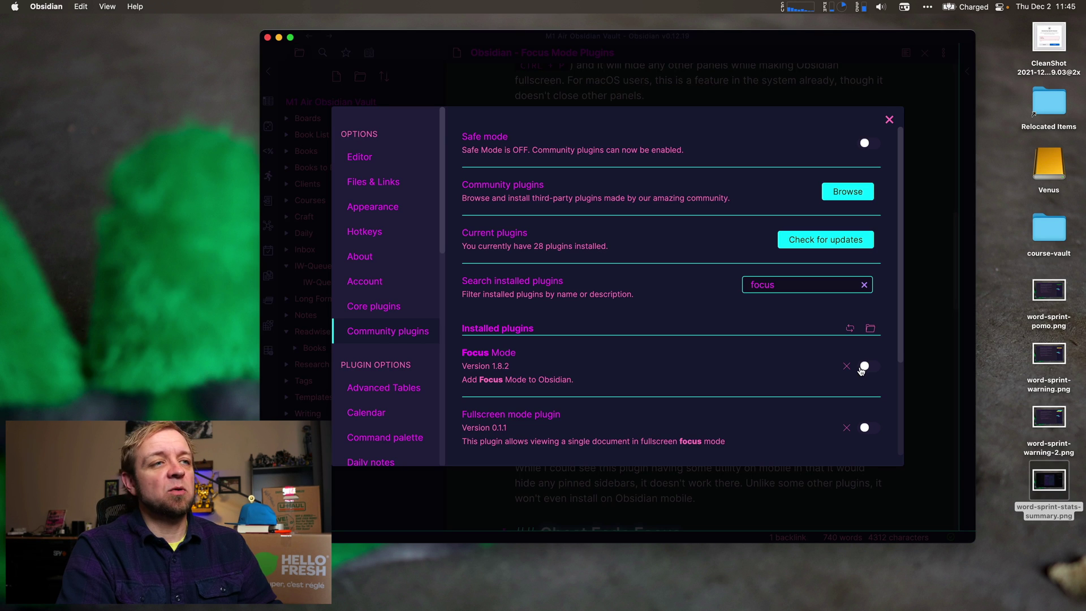
Enable the Focus Mode plugin and highlight its CMD/CTRL + Z shortcut text in the note
{"action": "left_click", "coordinate": [864, 366]}
{"action": "left_click", "coordinate": [889, 119]}
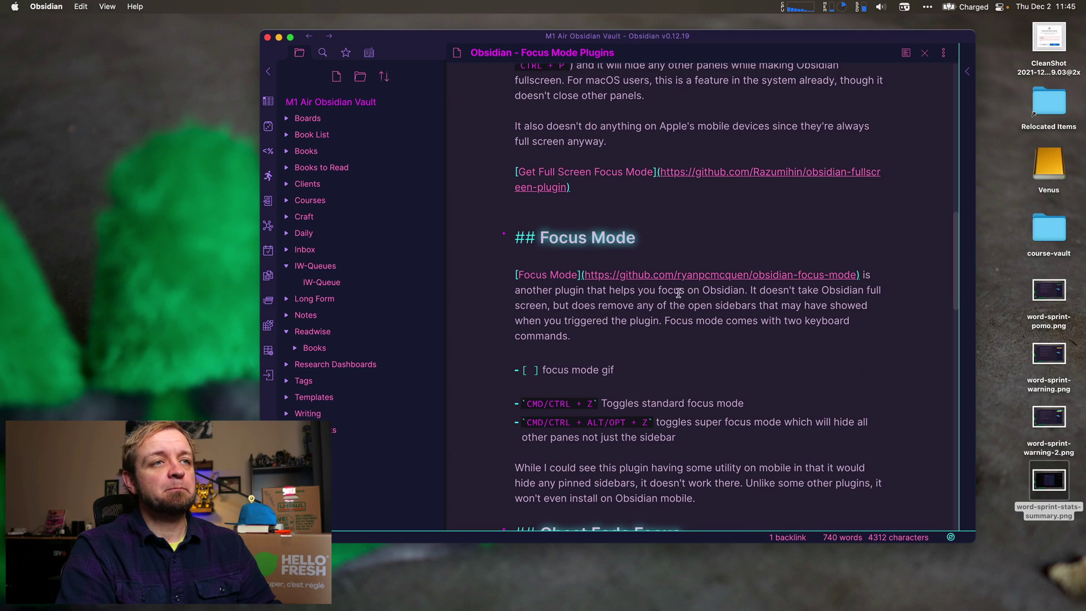
{"action": "scroll", "coordinate": [678, 292], "scroll_direction": "down", "scroll_amount": 2}
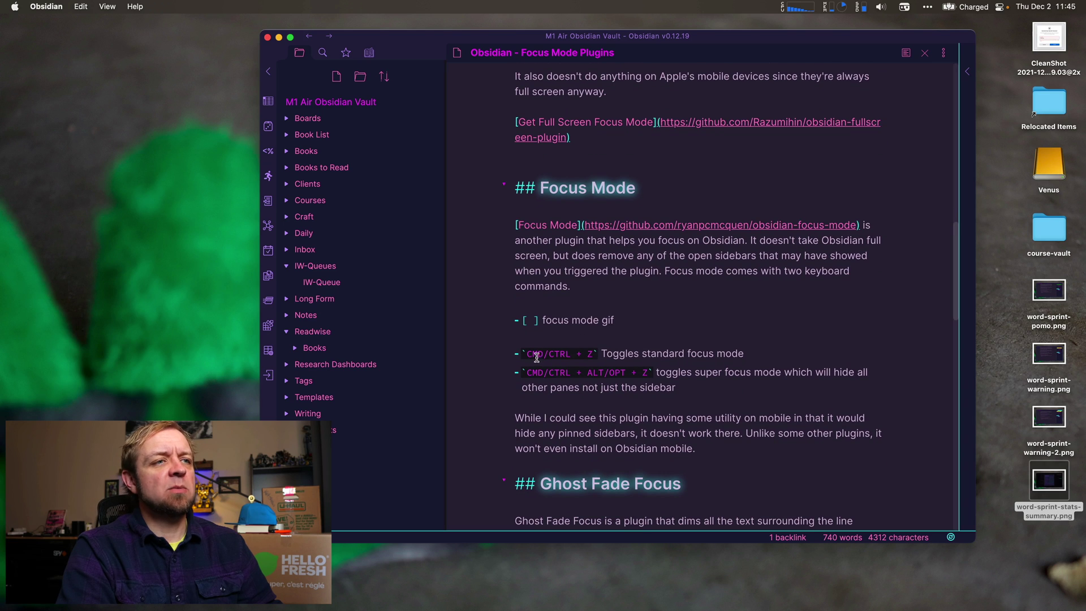
{"action": "left_click_drag", "start_coordinate": [528, 356], "coordinate": [592, 355]}
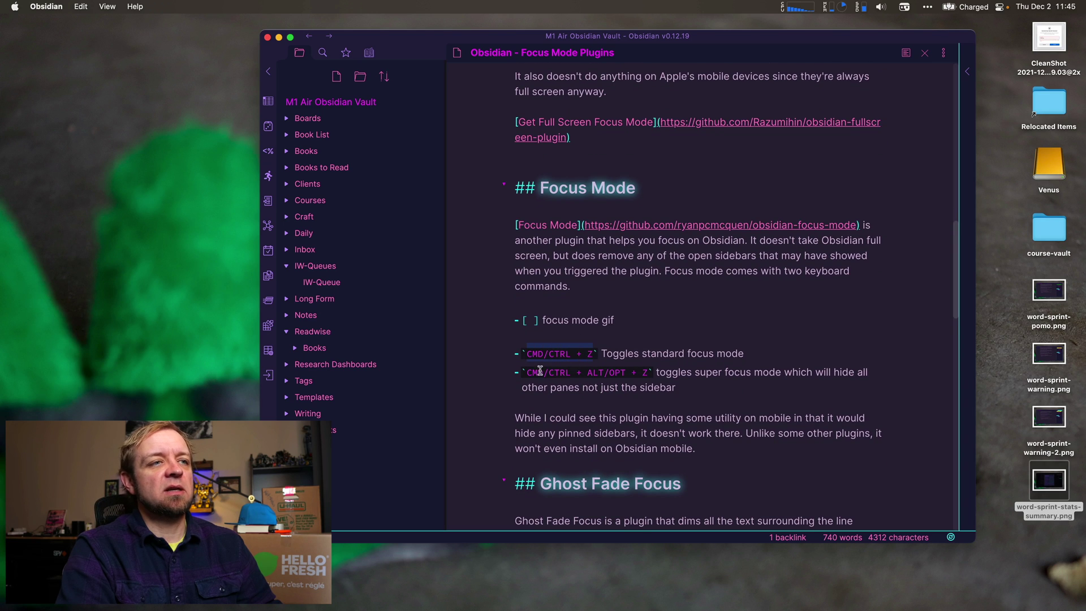
{"action": "left_click_drag", "start_coordinate": [528, 372], "coordinate": [649, 369]}
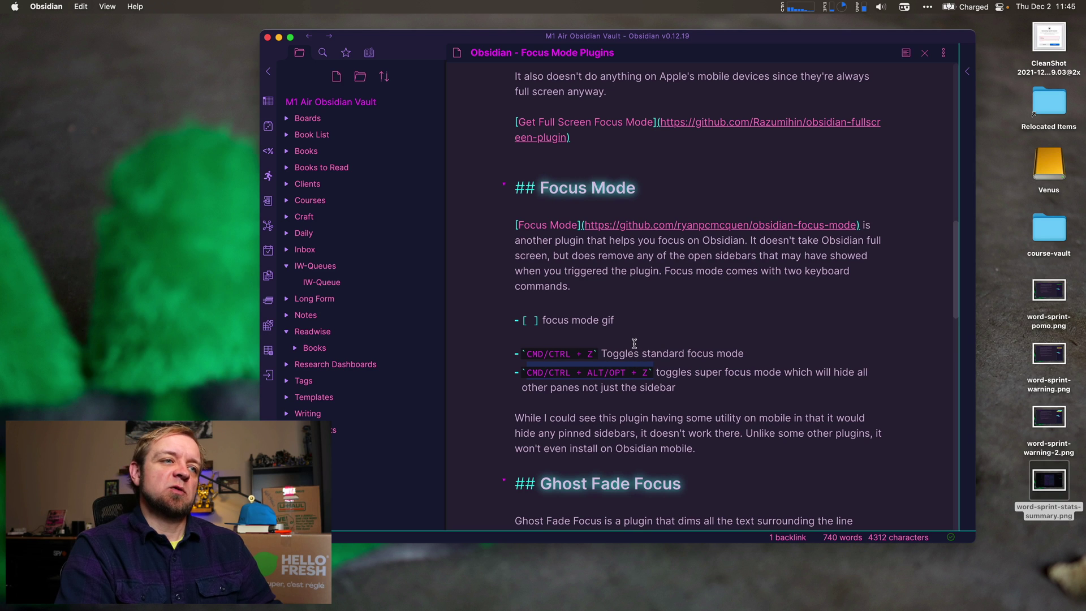
{"action": "left_click", "coordinate": [633, 340]}
Toggle Focus Mode on to hide the sidebars, then off again
{"action": "key", "text": "cmd+p"}
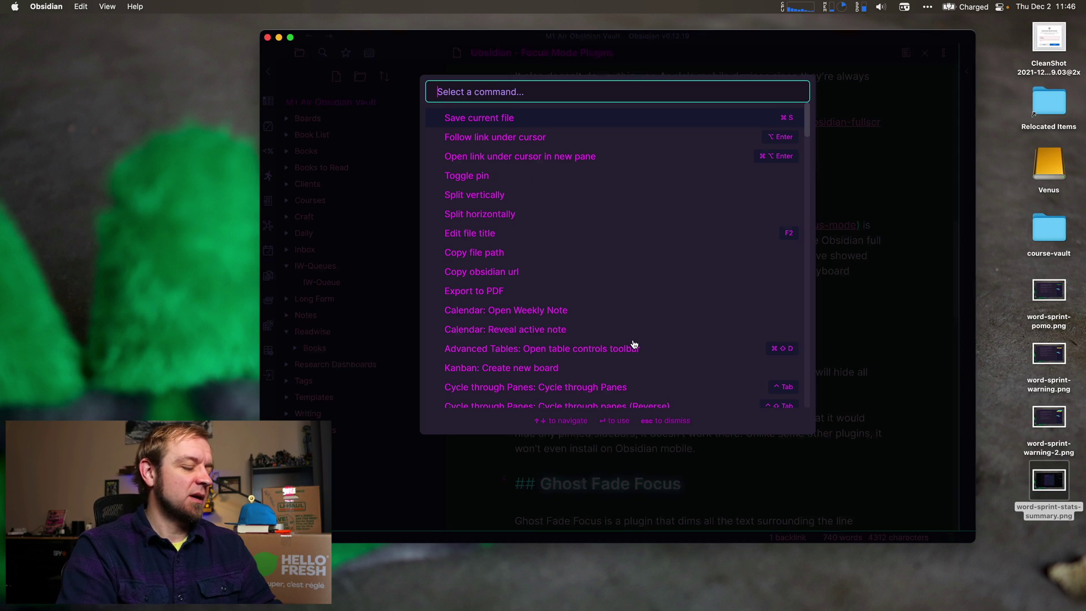
{"action": "type", "text": "focus"}
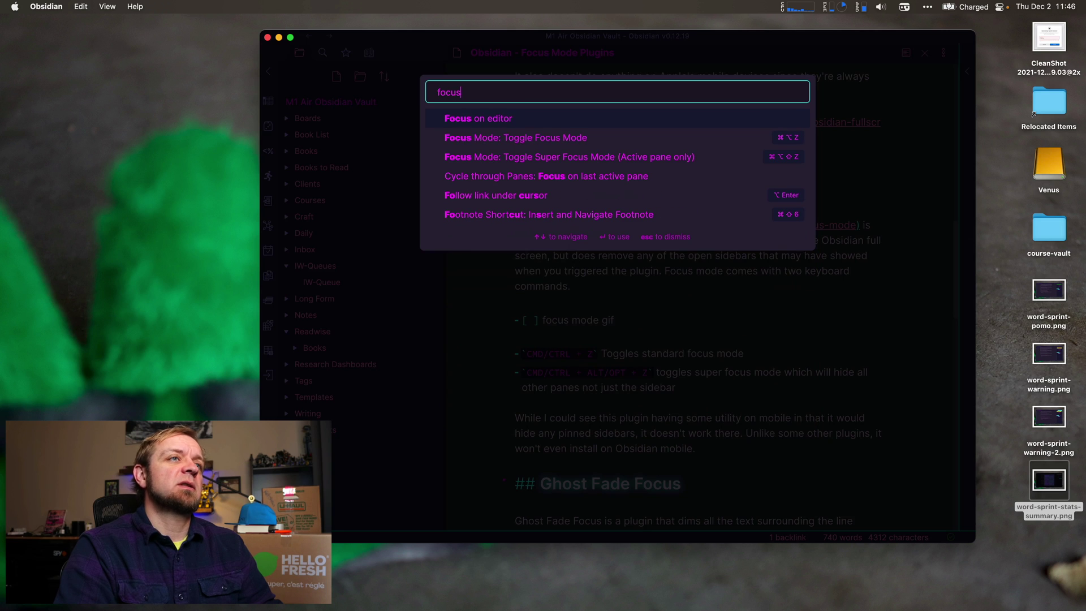
{"action": "key", "text": "Down"}
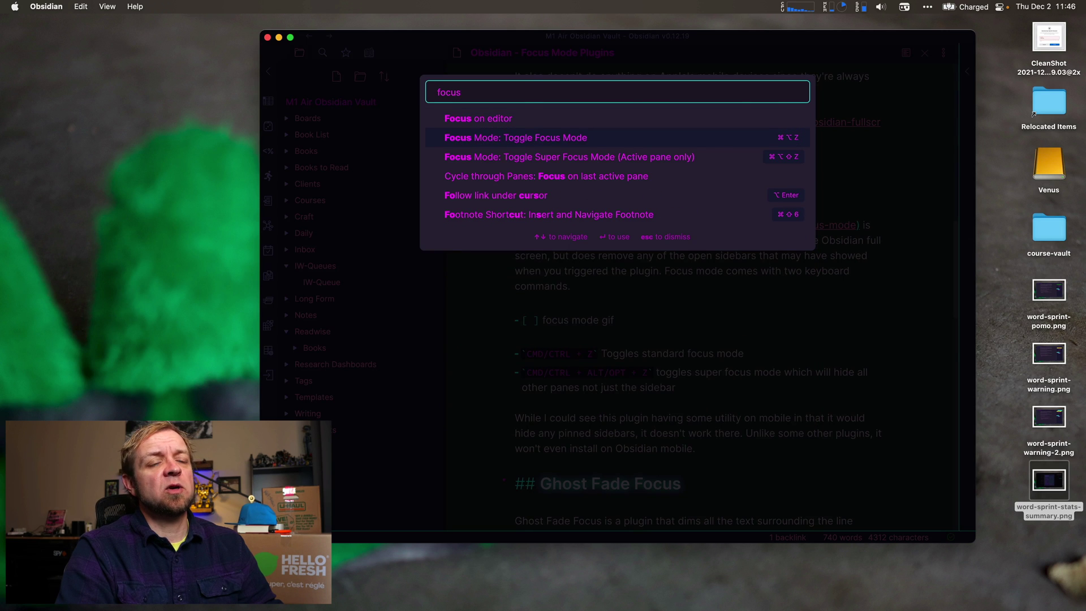
{"action": "key", "text": "Return"}
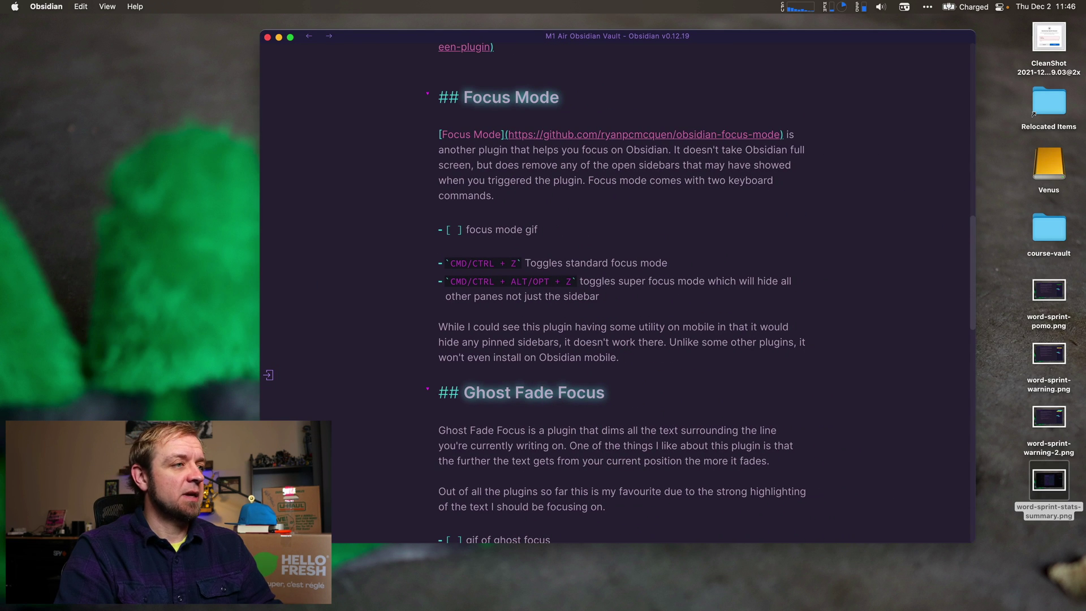
{"action": "key", "text": "cmd+p"}
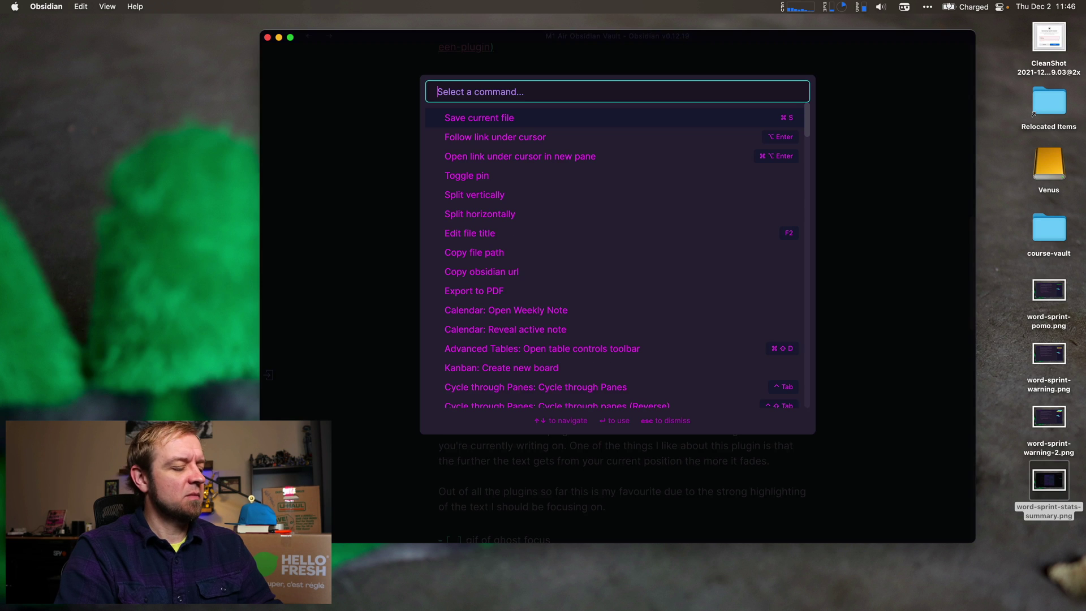
{"action": "type", "text": "focus"}
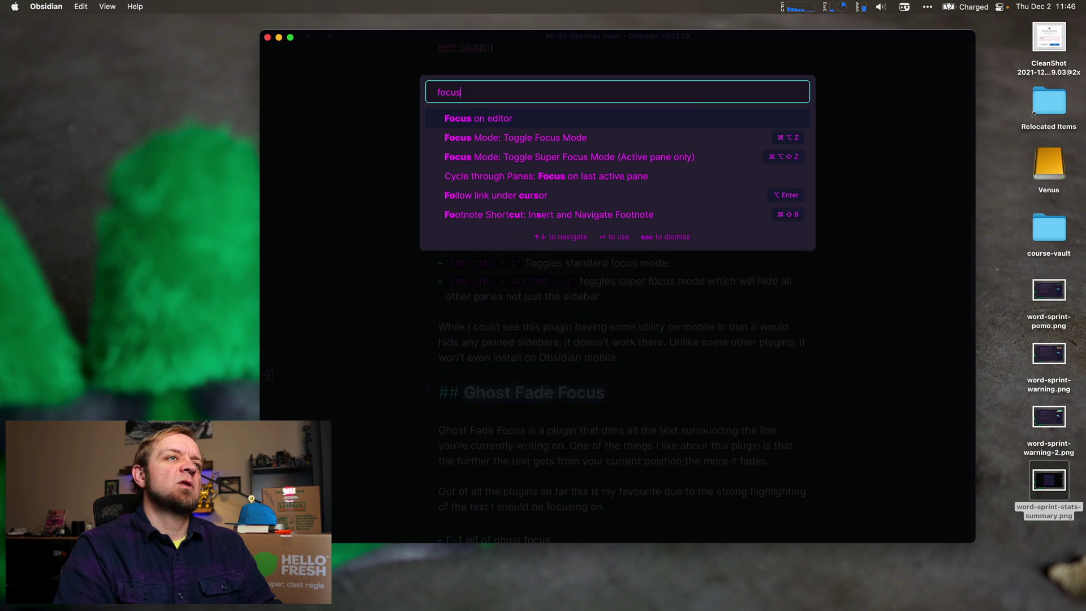
{"action": "key", "text": "Down"}
{"action": "key", "text": "Return"}
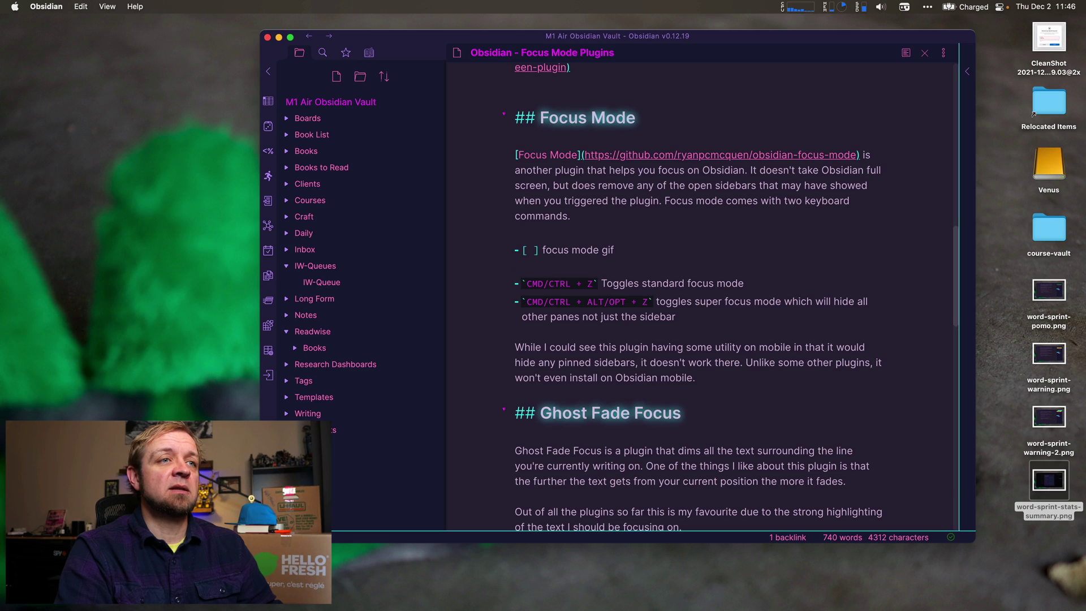
Toggle Super Focus Mode on for the active pane, then off again
{"action": "key", "text": "super+p"}
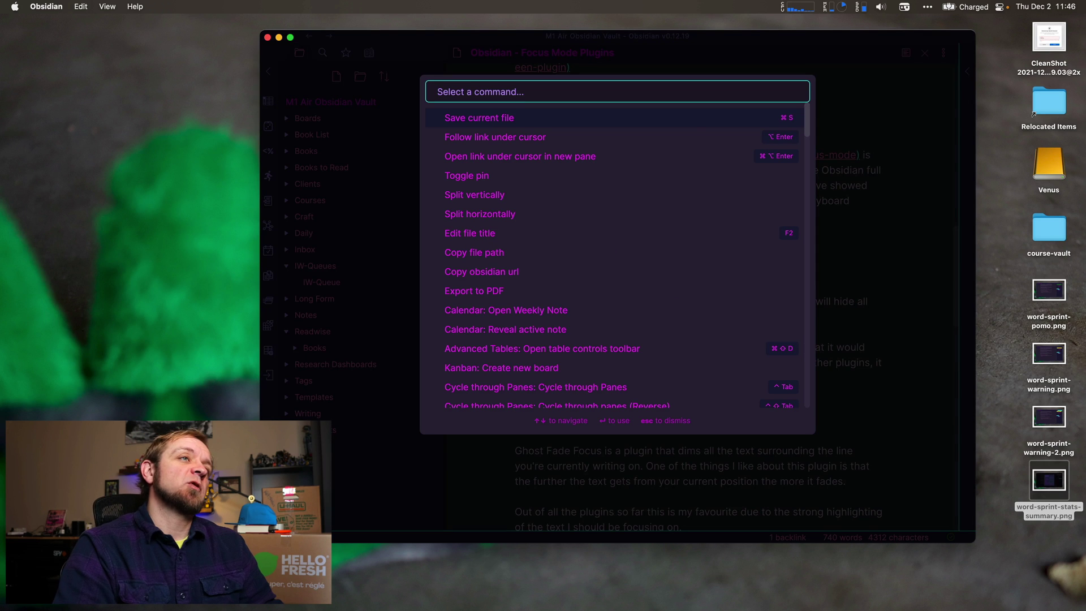
{"action": "type", "text": "focus"}
{"action": "key", "text": "Down"}
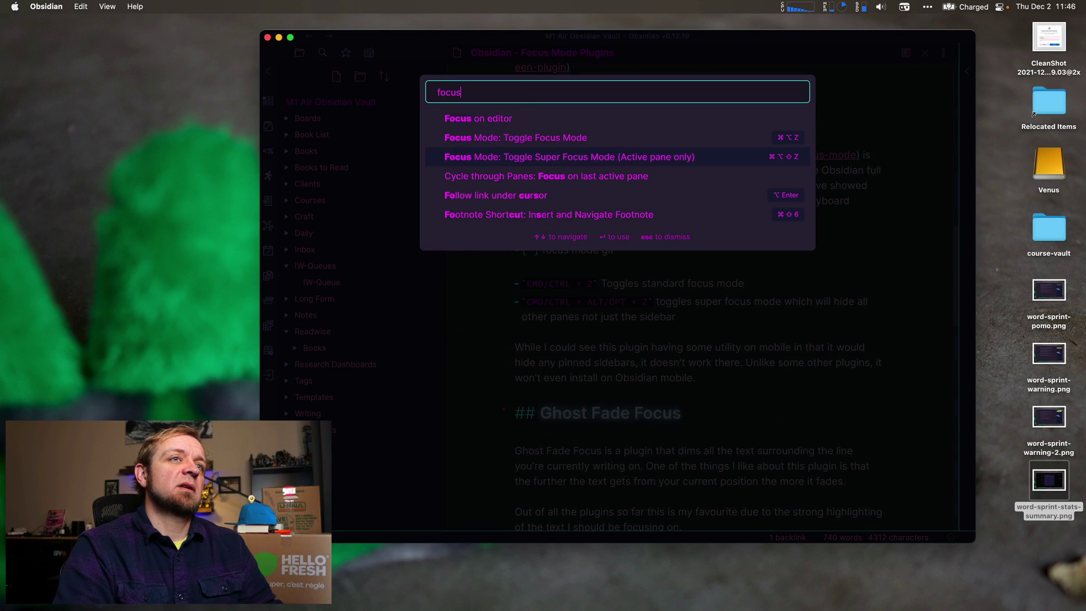
{"action": "key", "text": "Return"}
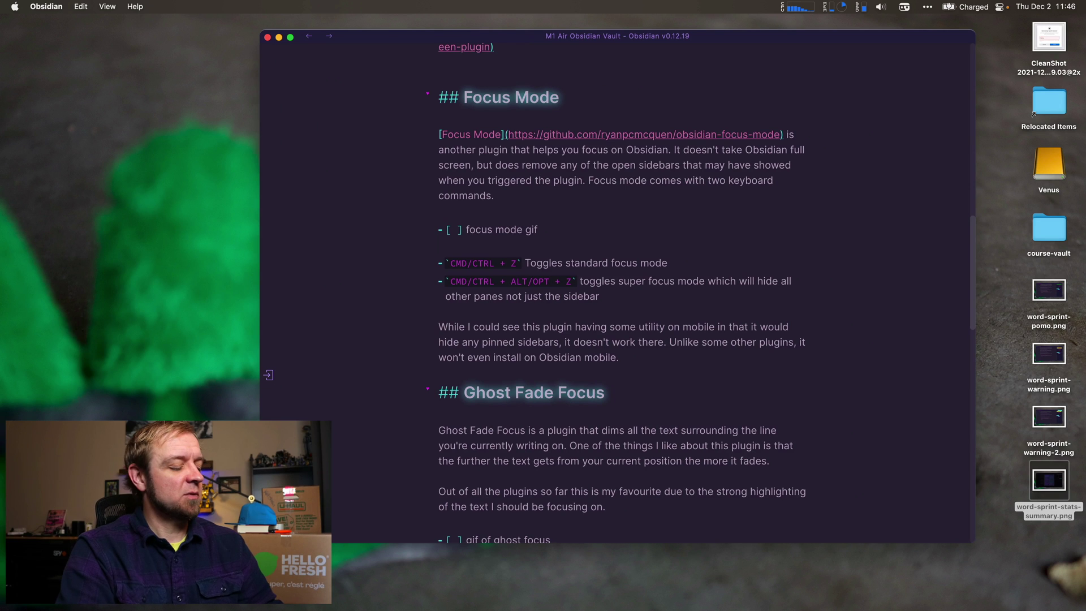
{"action": "key", "text": "super+p"}
{"action": "type", "text": "focus"}
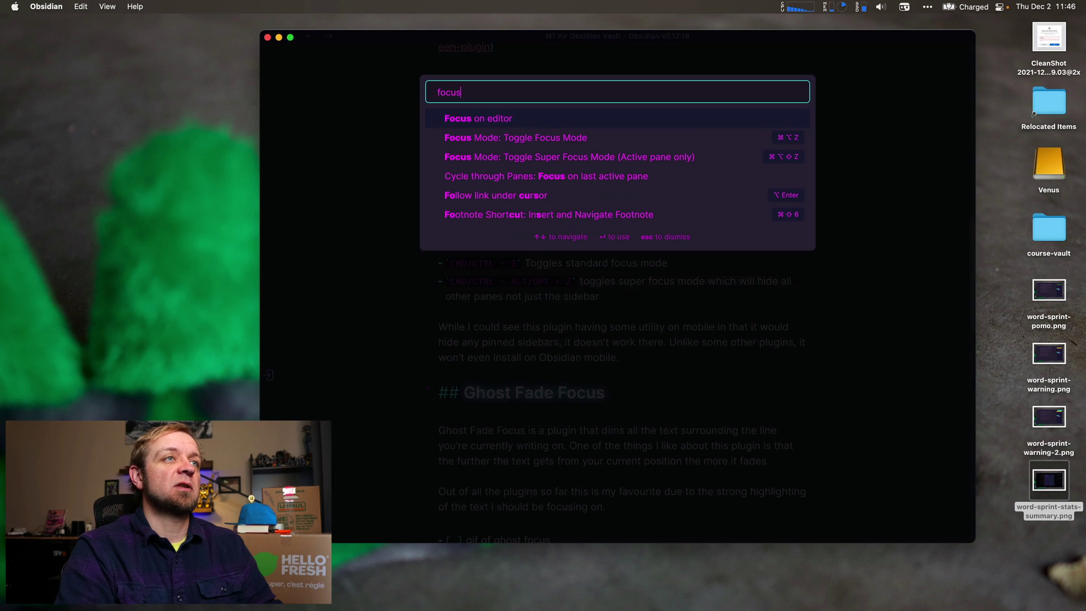
{"action": "key", "text": "Down"}
{"action": "key", "text": "Return"}
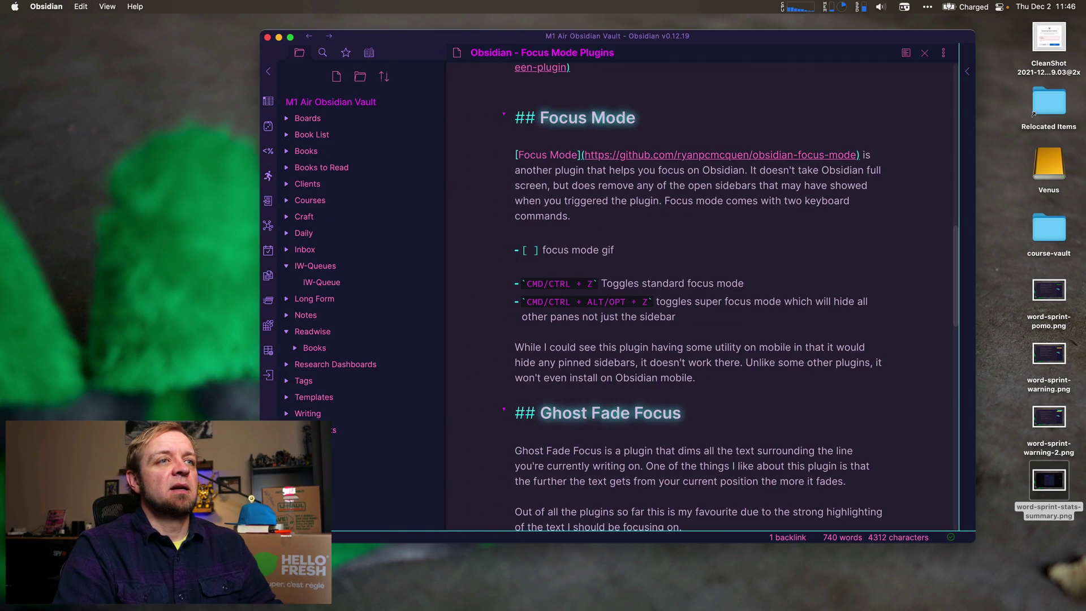
Split the note into two side-by-side panes with 'Split vertically'
{"action": "key", "text": "super+p"}
{"action": "type", "text": "spl"}
{"action": "key", "text": "Return"}
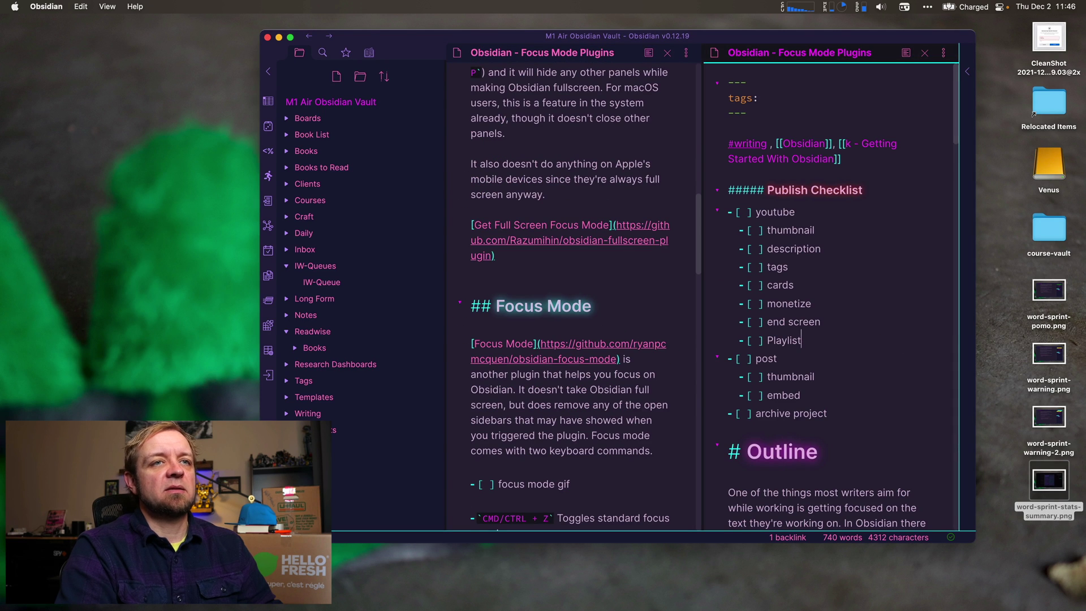
Open the K - Writing board in the right pane and turn on Super Focus Mode
{"action": "key", "text": "super+o"}
{"action": "type", "text": "k wr"}
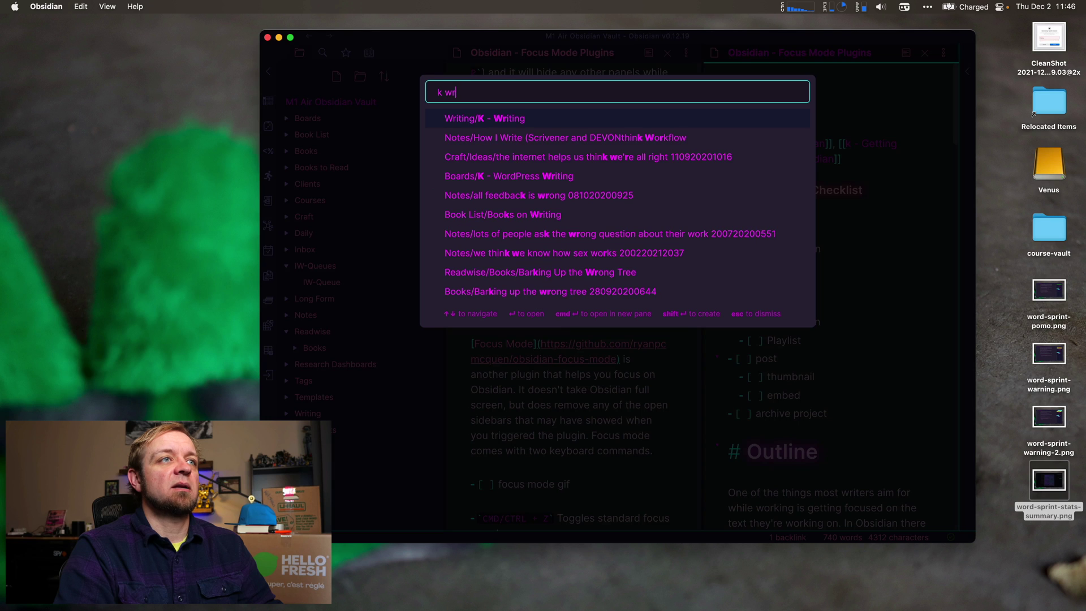
{"action": "key", "text": "Return"}
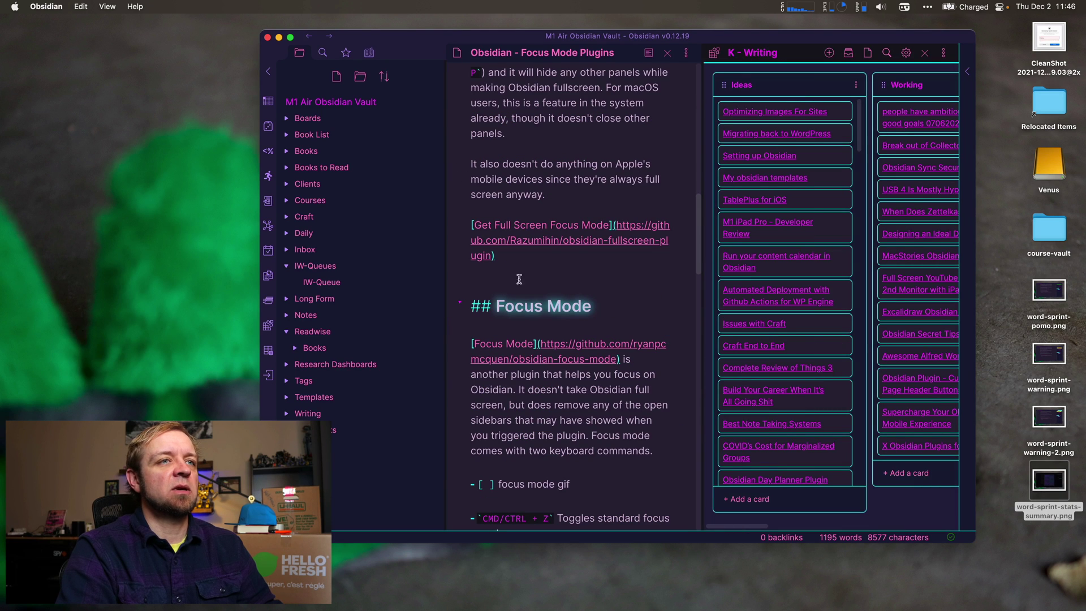
{"action": "key", "text": "super+p"}
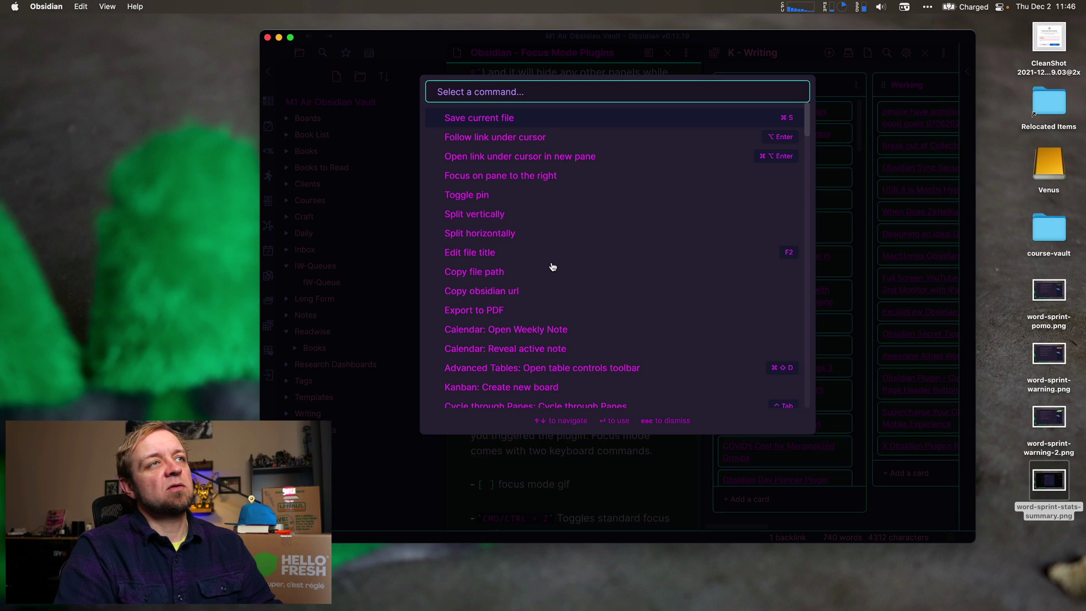
{"action": "type", "text": "focus"}
{"action": "key", "text": "Down"}
{"action": "key", "text": "Down"}
{"action": "key", "text": "Down"}
{"action": "key", "text": "Return"}
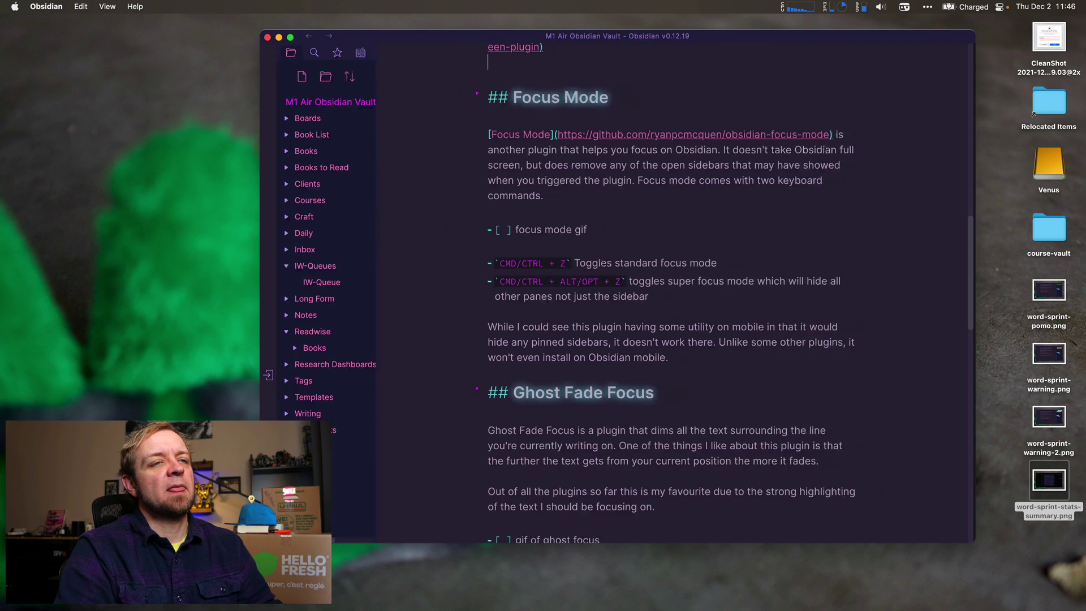
Toggle Super Focus Mode again, exit focus mode via the ribbon, and close the K - Writing board
{"action": "key", "text": "super+p"}
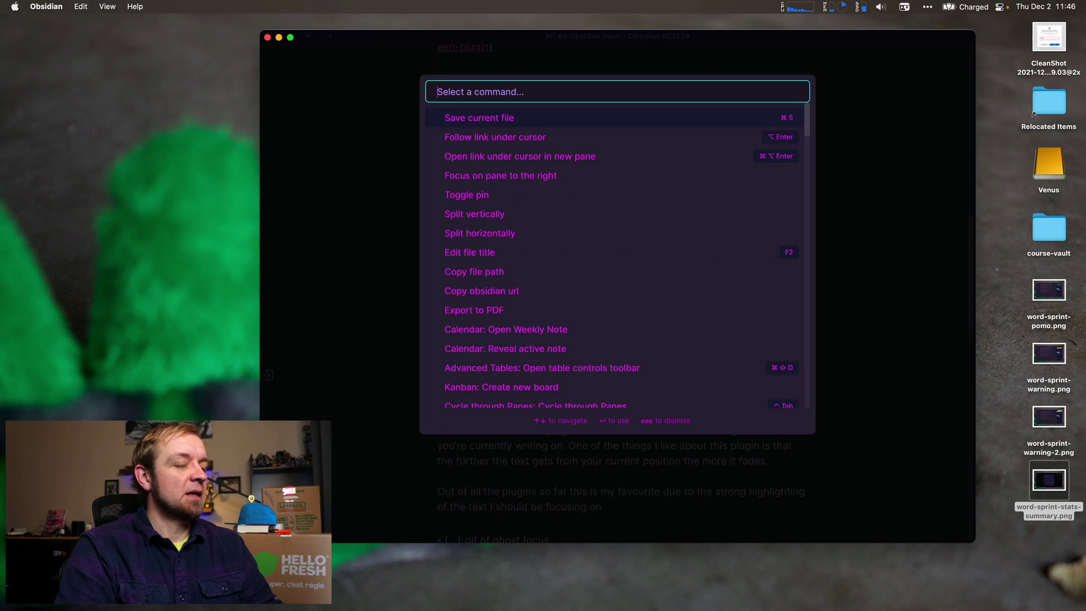
{"action": "type", "text": "focus"}
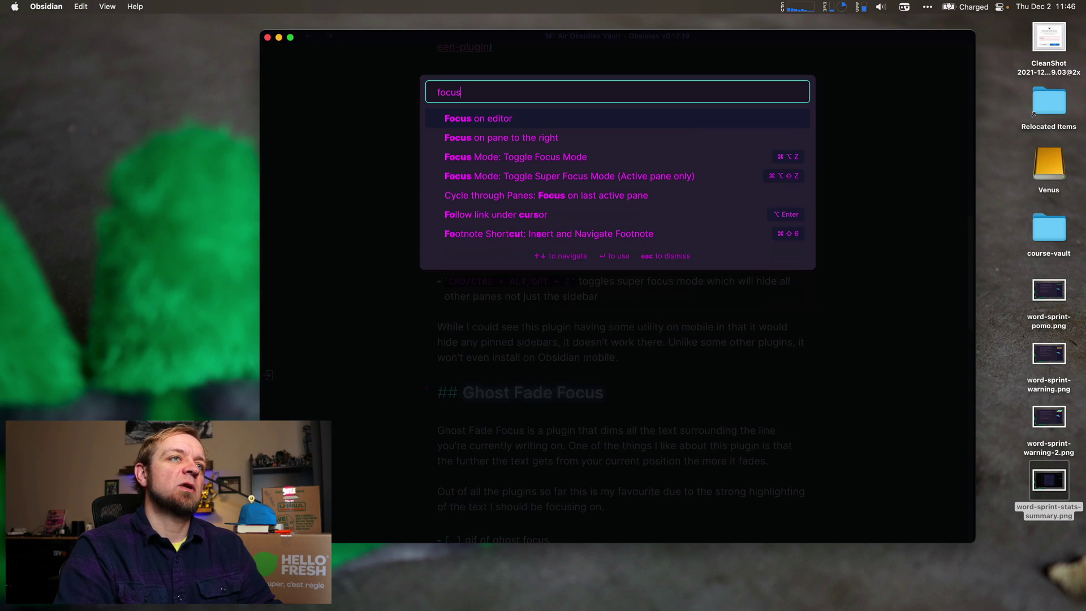
{"action": "key", "text": "Down"}
{"action": "key", "text": "Down"}
{"action": "key", "text": "Down"}
{"action": "key", "text": "Return"}
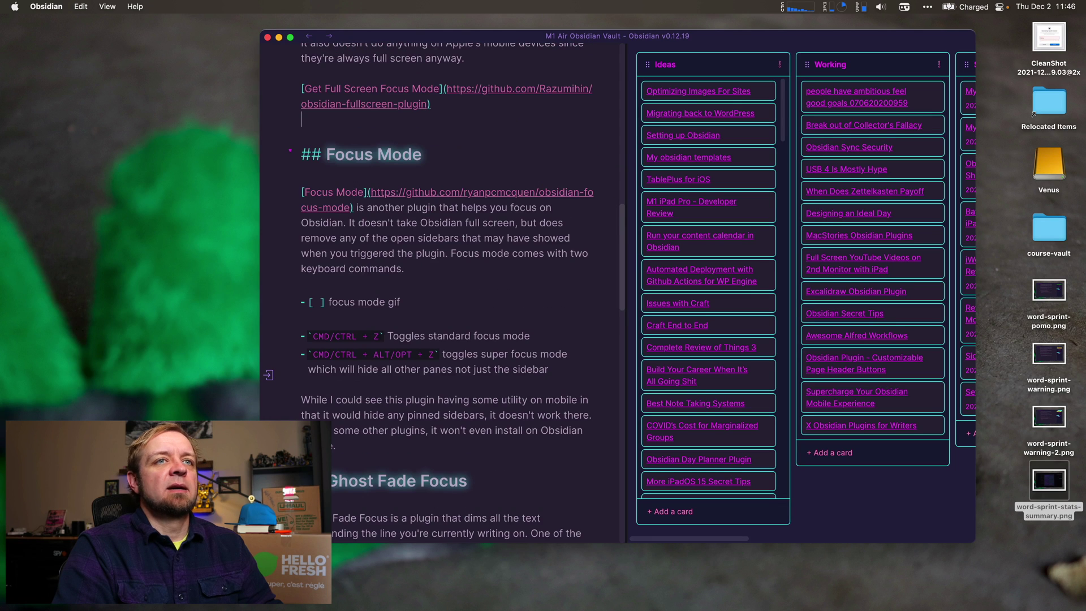
{"action": "left_click", "coordinate": [275, 378]}
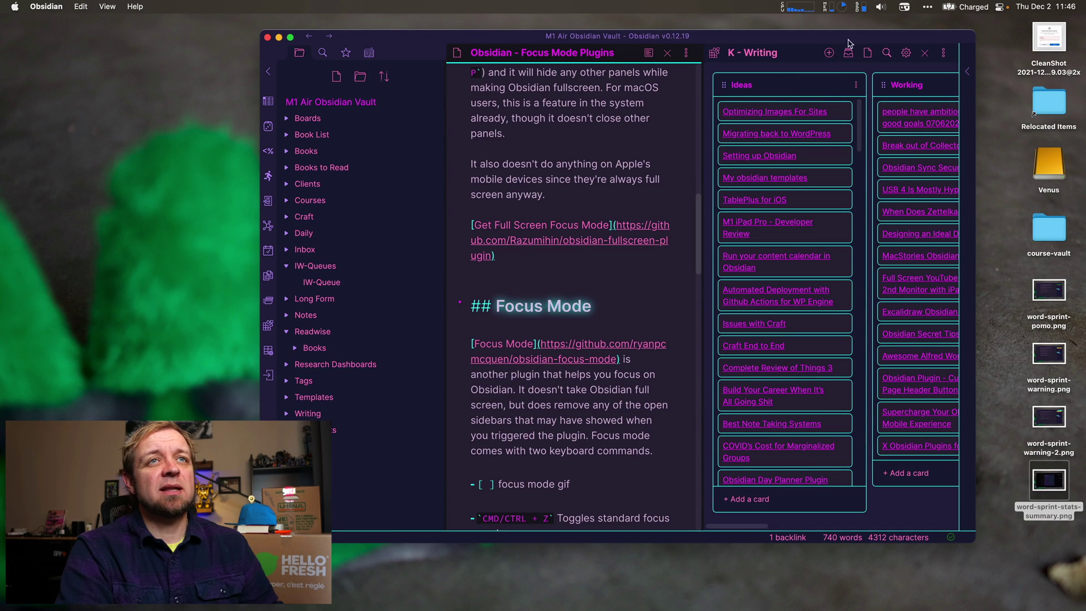
{"action": "left_click", "coordinate": [926, 53]}
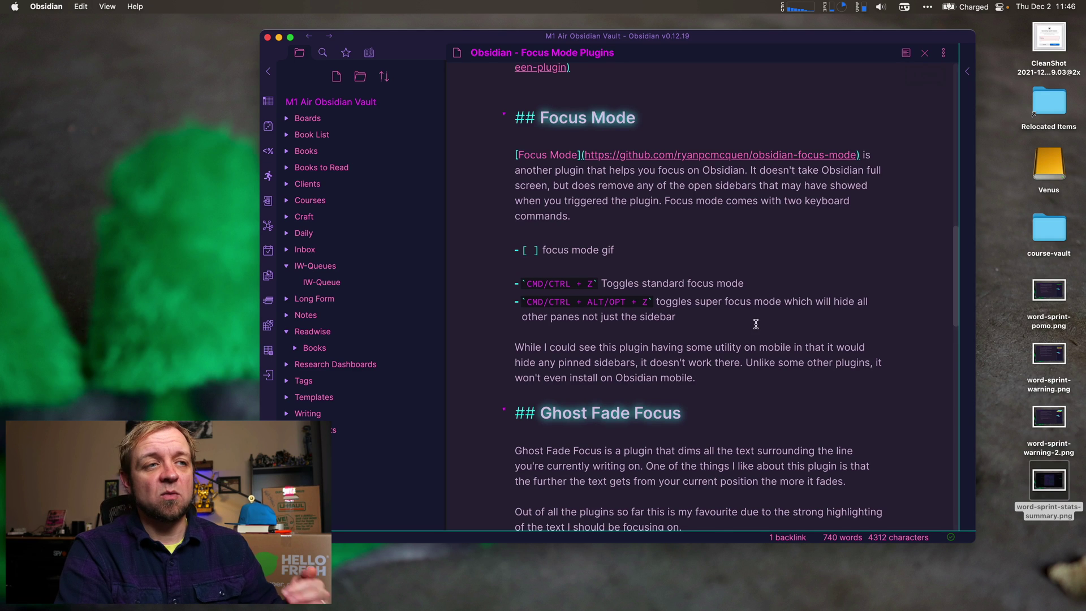
Disable the Focus Mode plugin and enable Ghost Fade Focus in Community plugins
{"action": "scroll", "coordinate": [757, 324], "scroll_direction": "down", "scroll_amount": 5}
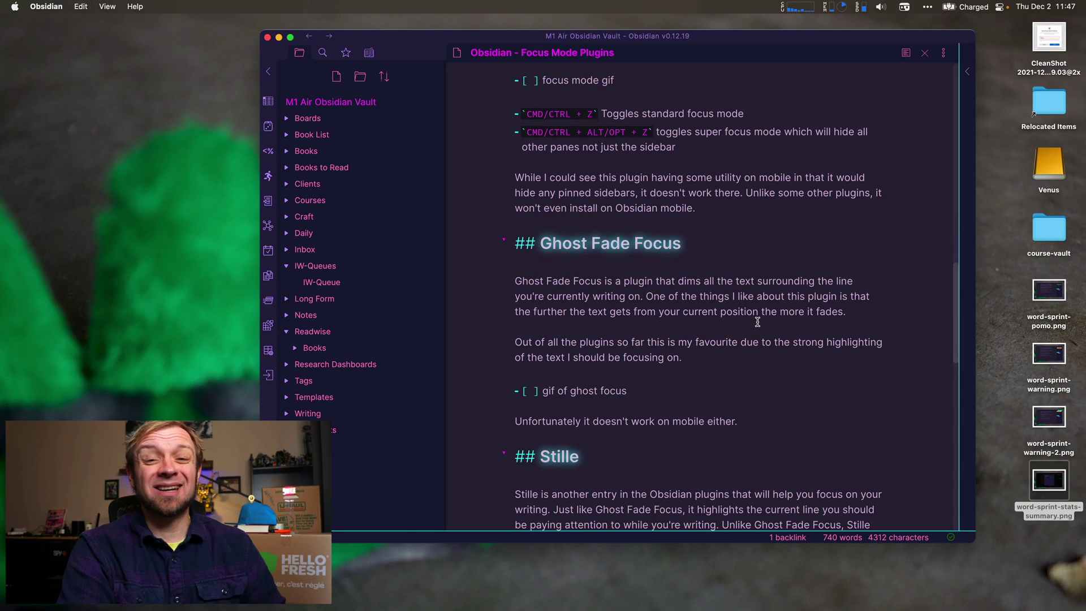
{"action": "key", "text": "super+comma"}
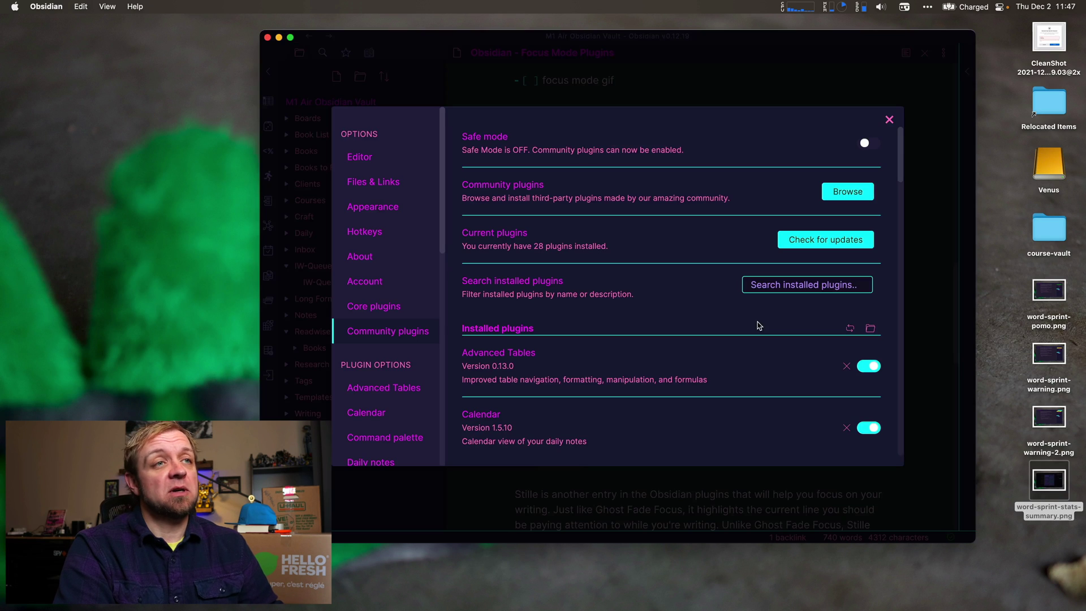
{"action": "type", "text": "focus"}
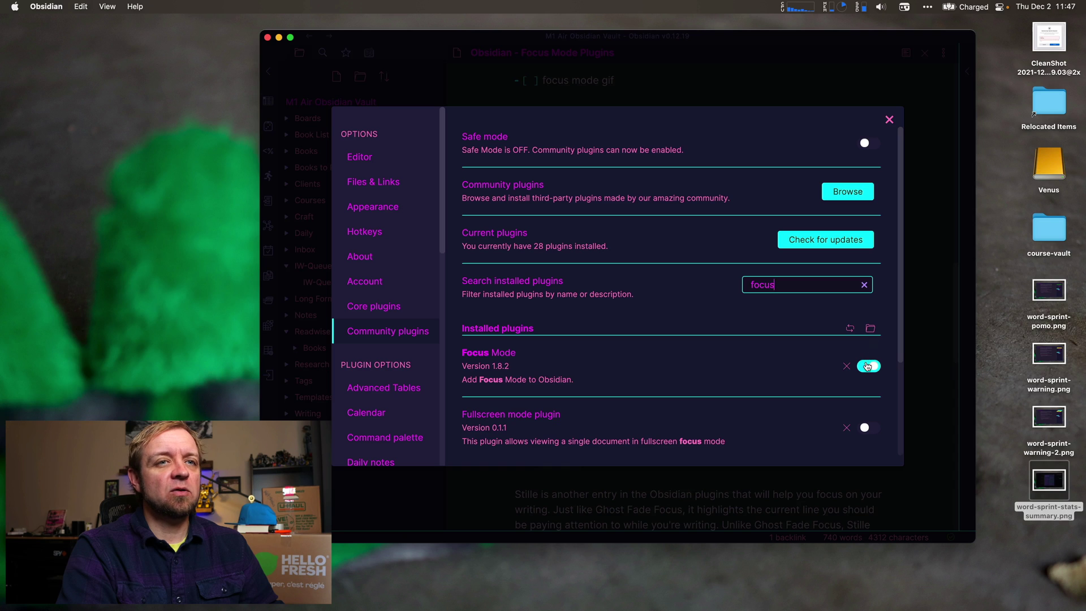
{"action": "left_click", "coordinate": [869, 367]}
{"action": "scroll", "coordinate": [813, 376], "scroll_direction": "down", "scroll_amount": 3}
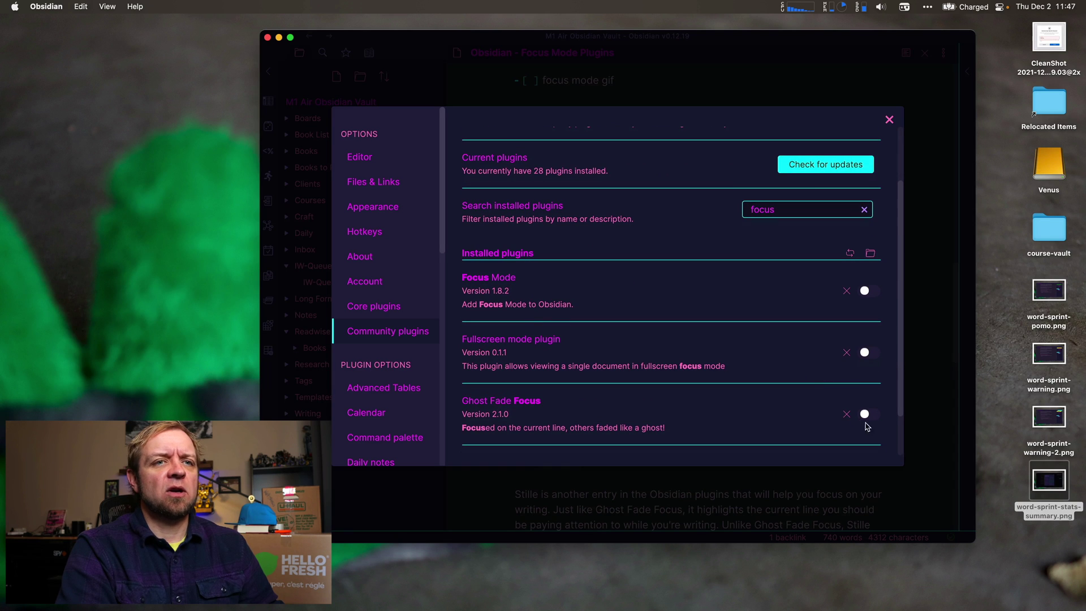
{"action": "left_click", "coordinate": [867, 413]}
{"action": "left_click", "coordinate": [889, 120]}
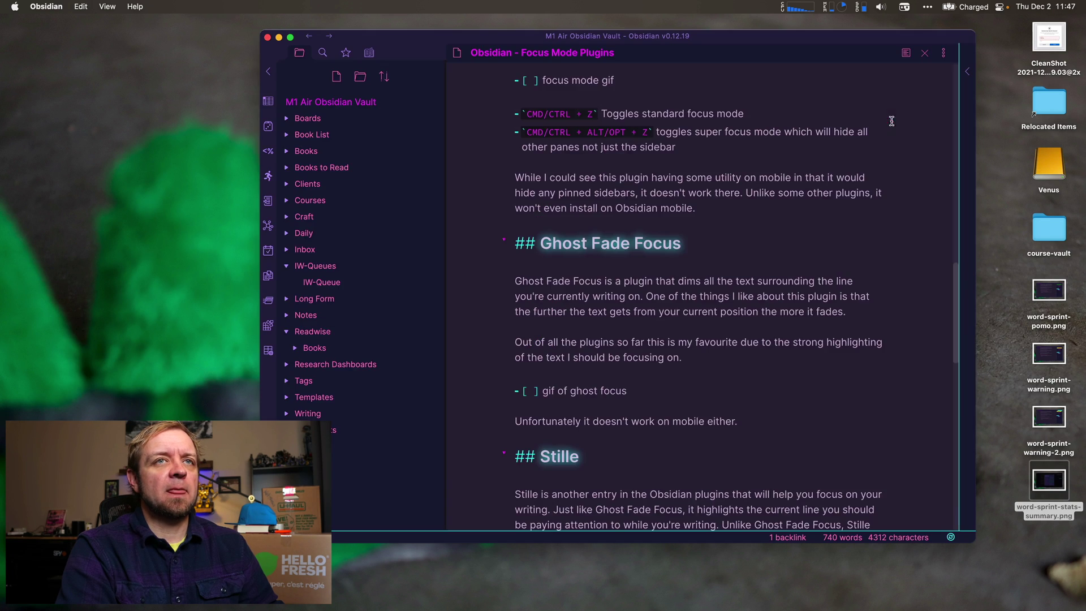
Place the caret in the Ghost Fade Focus paragraph and toggle ghost fading off and back on
{"action": "left_click", "coordinate": [735, 259]}
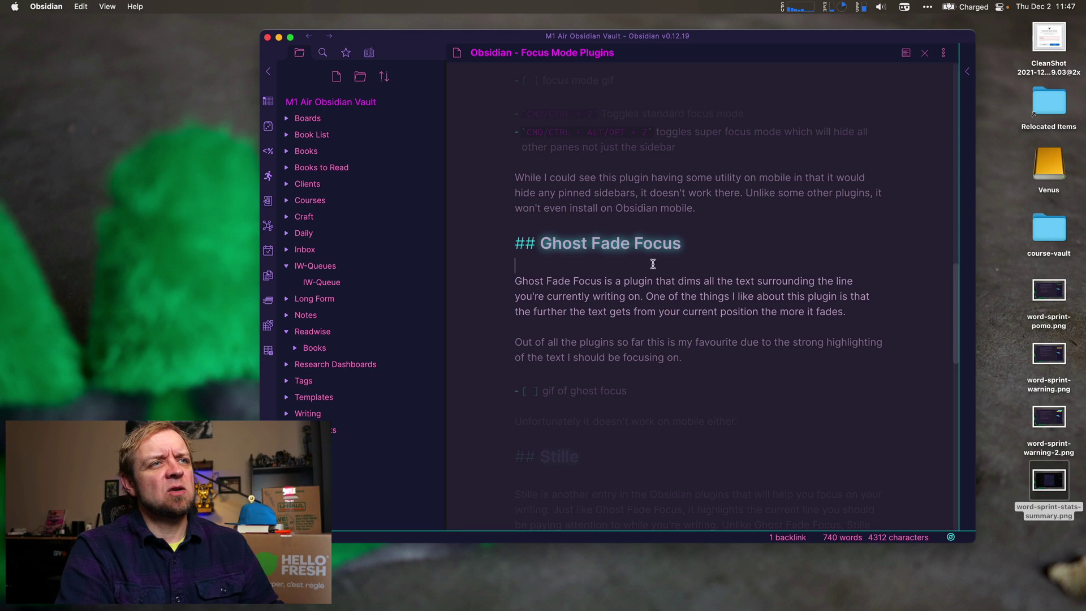
{"action": "left_click", "coordinate": [630, 279]}
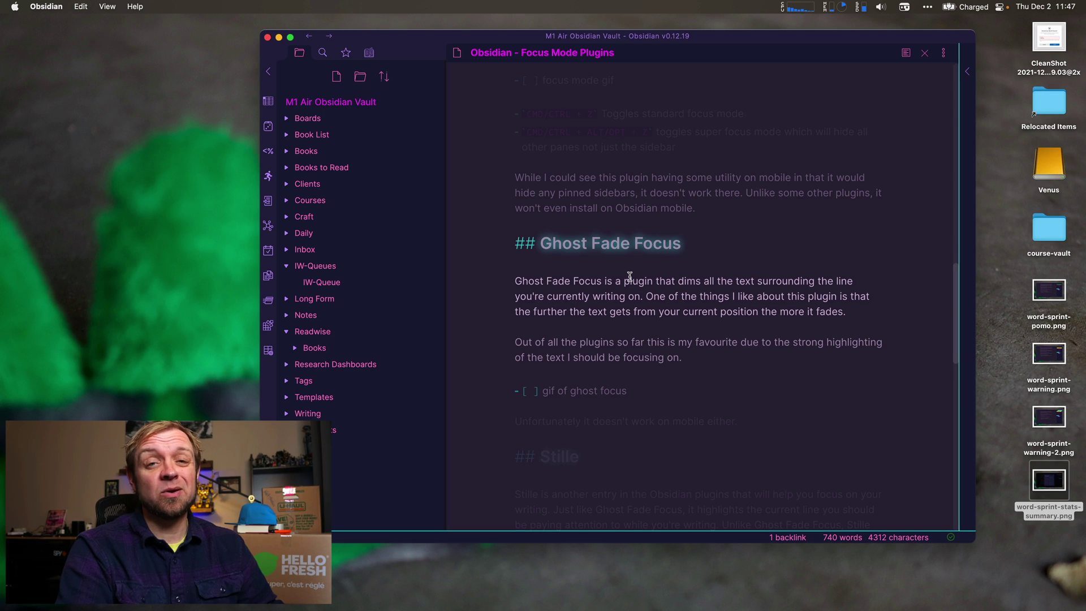
{"action": "key", "text": "super+p"}
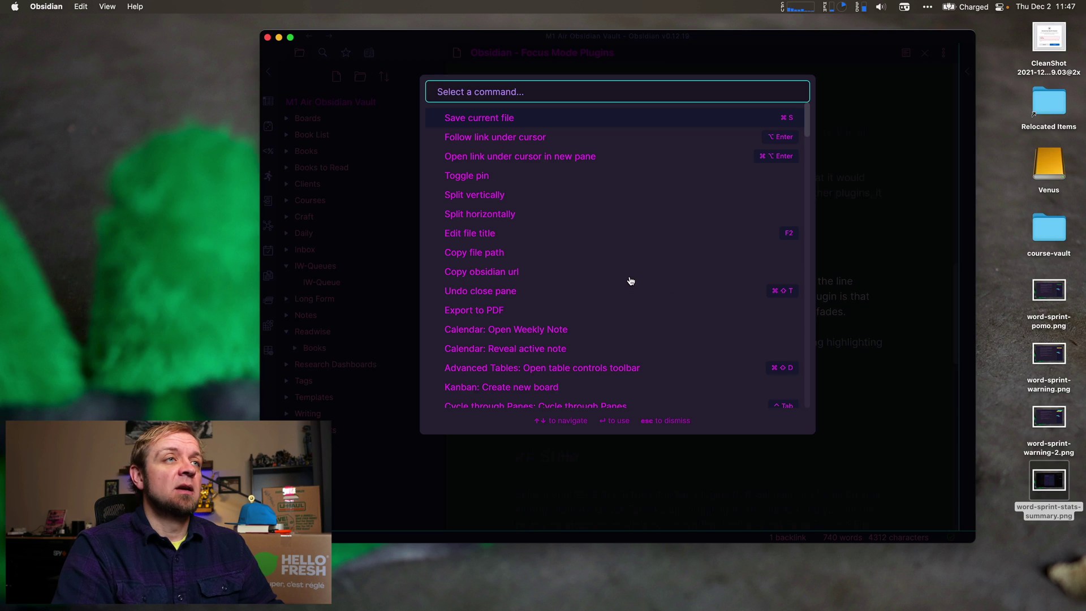
{"action": "type", "text": "ghost"}
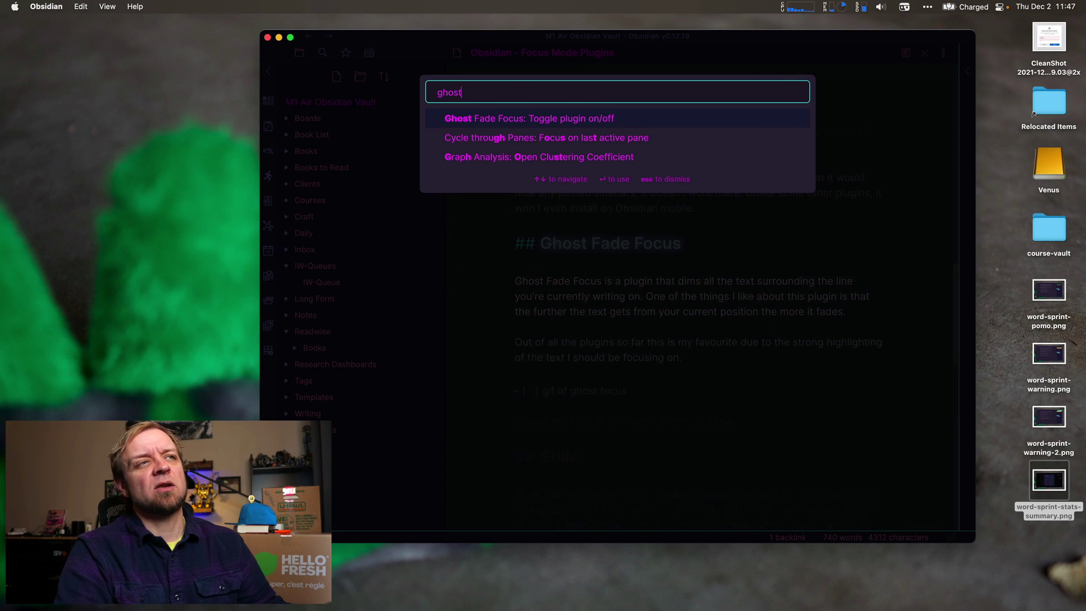
{"action": "key", "text": "Return"}
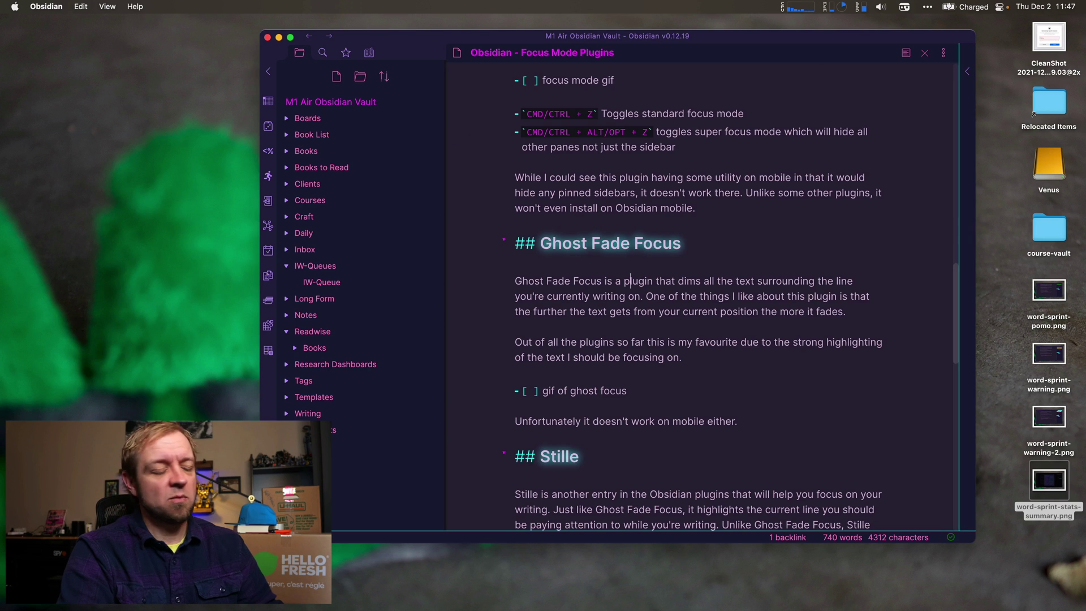
{"action": "key", "text": "super+p"}
{"action": "type", "text": "ghost"}
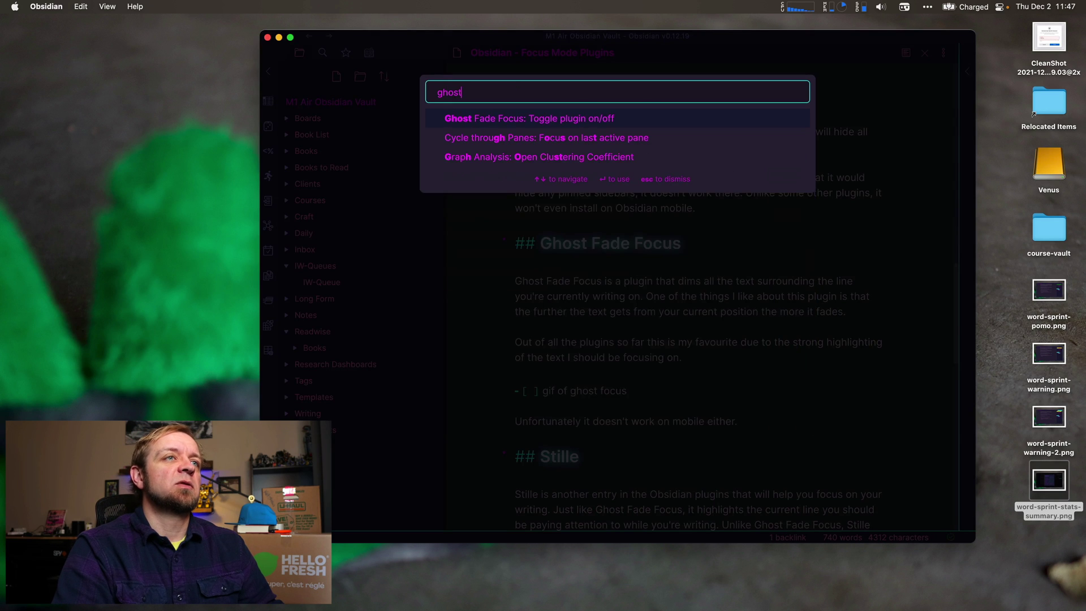
{"action": "key", "text": "Return"}
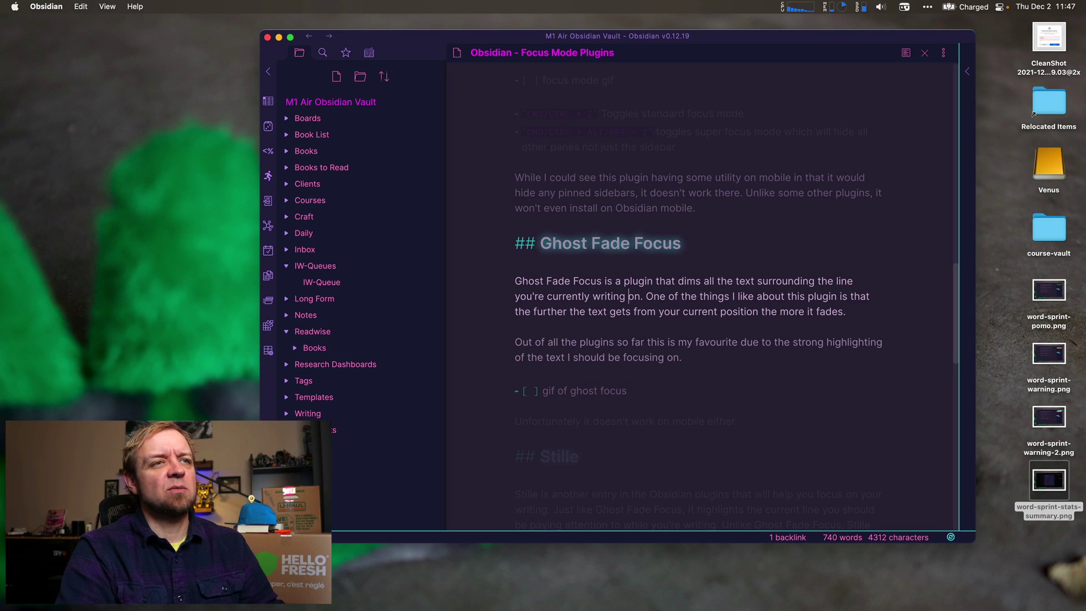
Move the caret to the next paragraph and gif, then toggle Ghost Fade Focus off
{"action": "left_click", "coordinate": [631, 342]}
{"action": "left_click", "coordinate": [627, 391]}
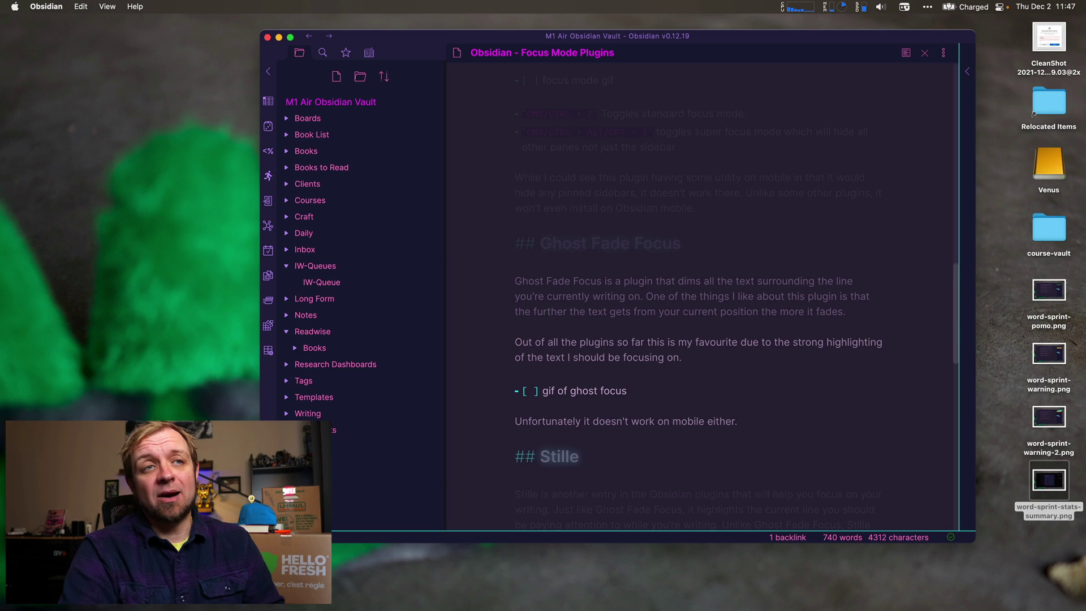
{"action": "key", "text": "super+p"}
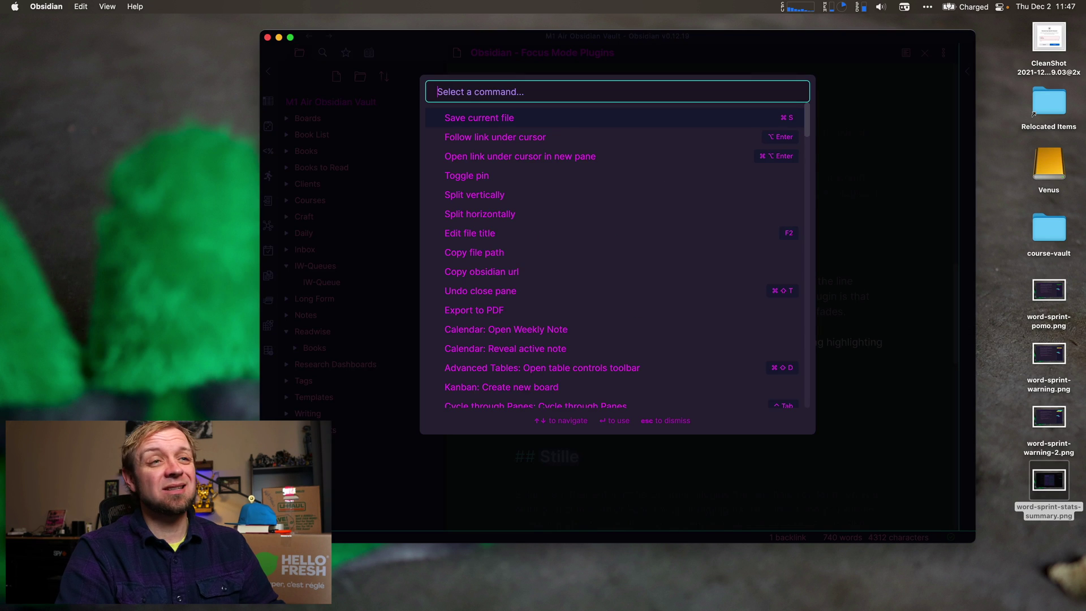
{"action": "type", "text": "ghost"}
{"action": "key", "text": "Return"}
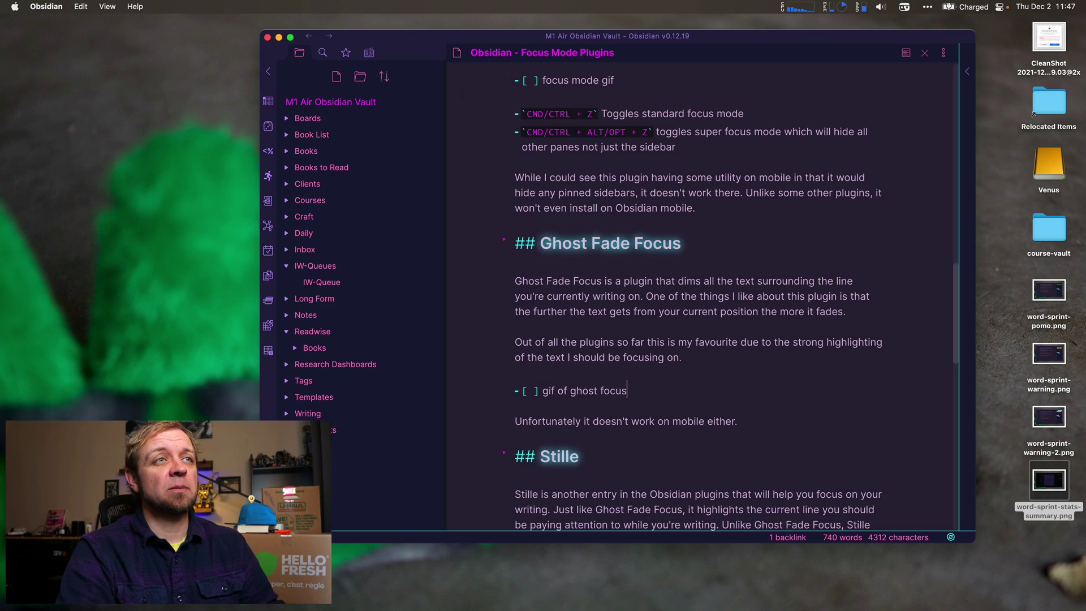
{"action": "scroll", "coordinate": [630, 270], "scroll_direction": "down", "scroll_amount": 3}
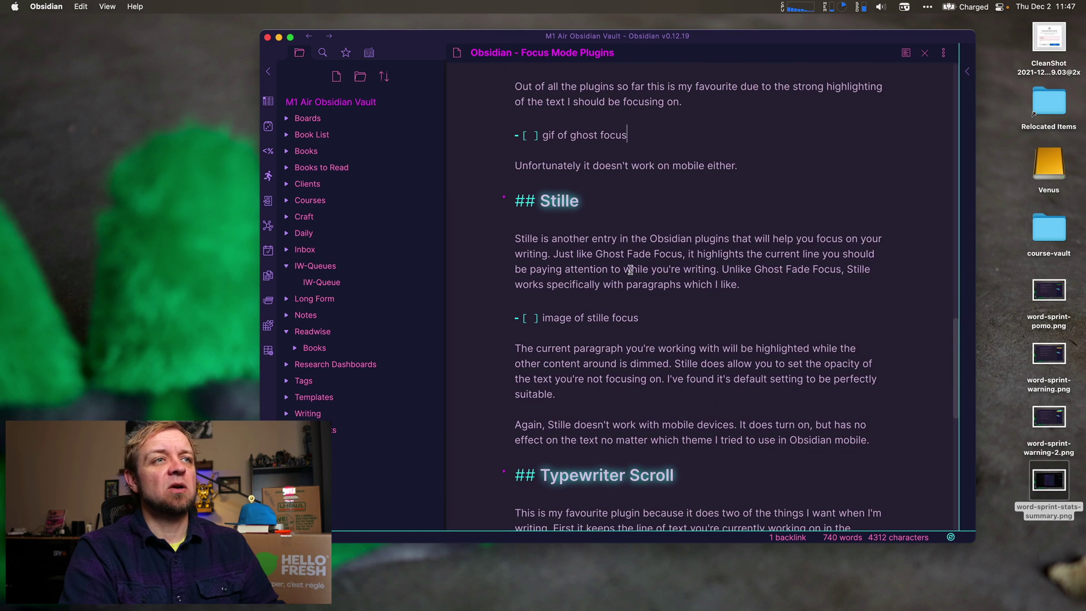
{"action": "key", "text": "super+p"}
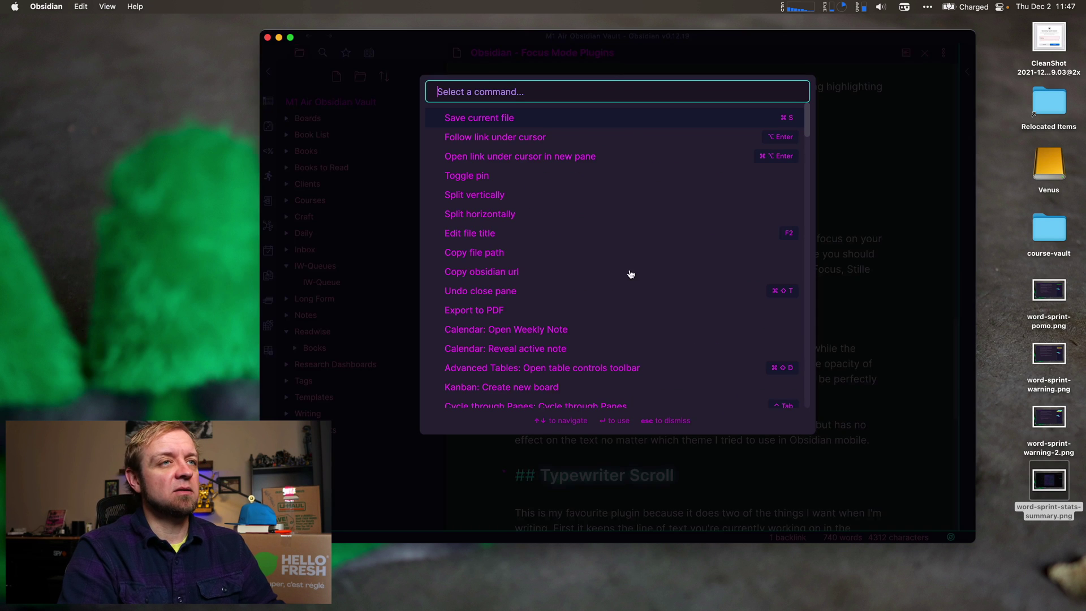
Disable the Ghost Fade Focus plugin, found by searching 'gh'
{"action": "key", "text": "Escape"}
{"action": "key", "text": "super+comma"}
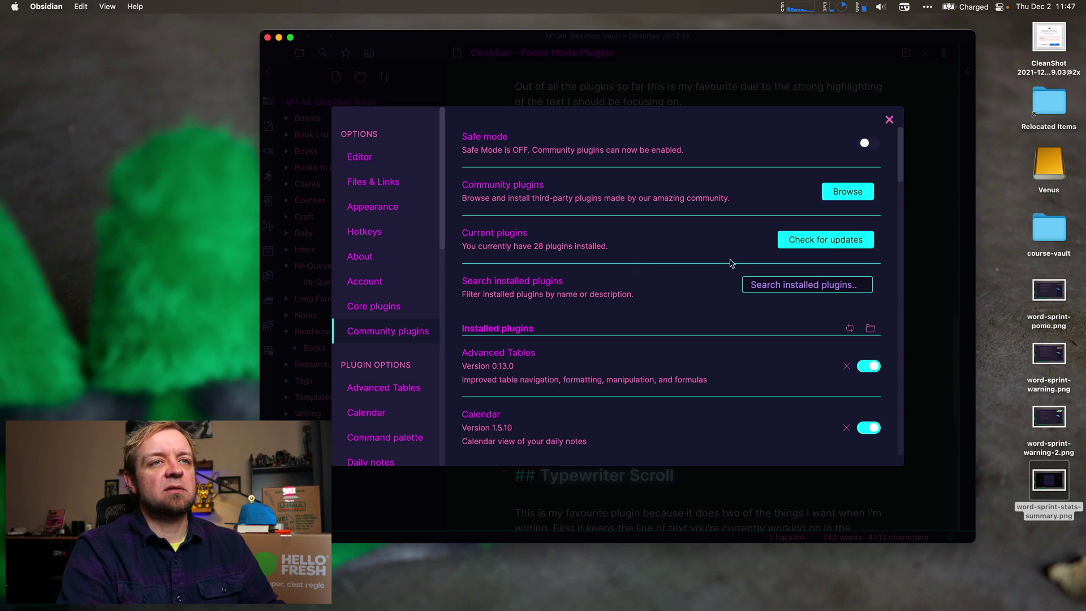
{"action": "type", "text": "gh"}
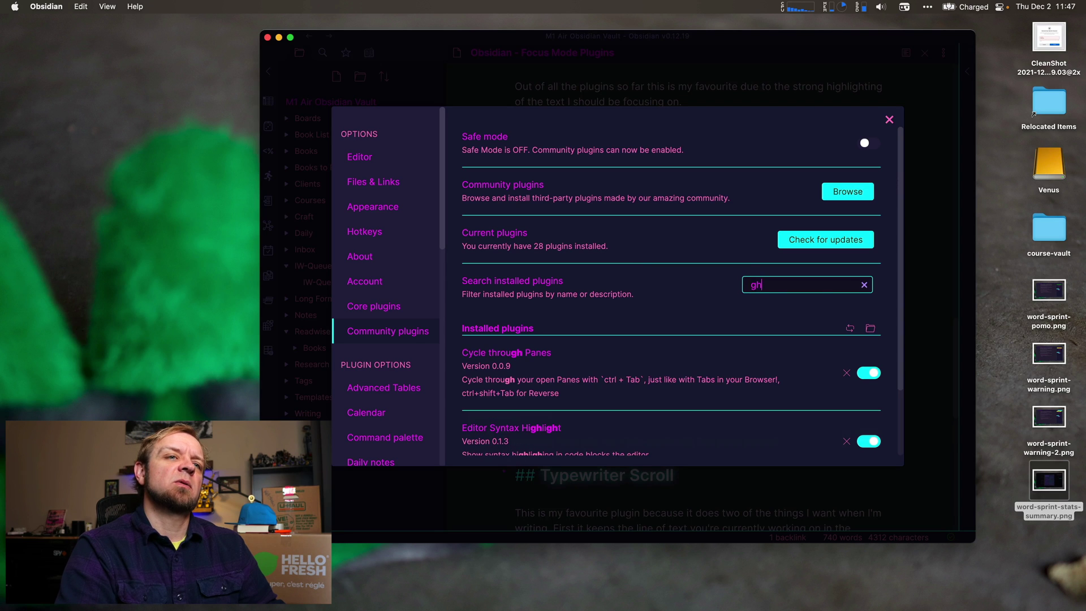
{"action": "scroll", "coordinate": [854, 418], "scroll_direction": "down", "scroll_amount": 3}
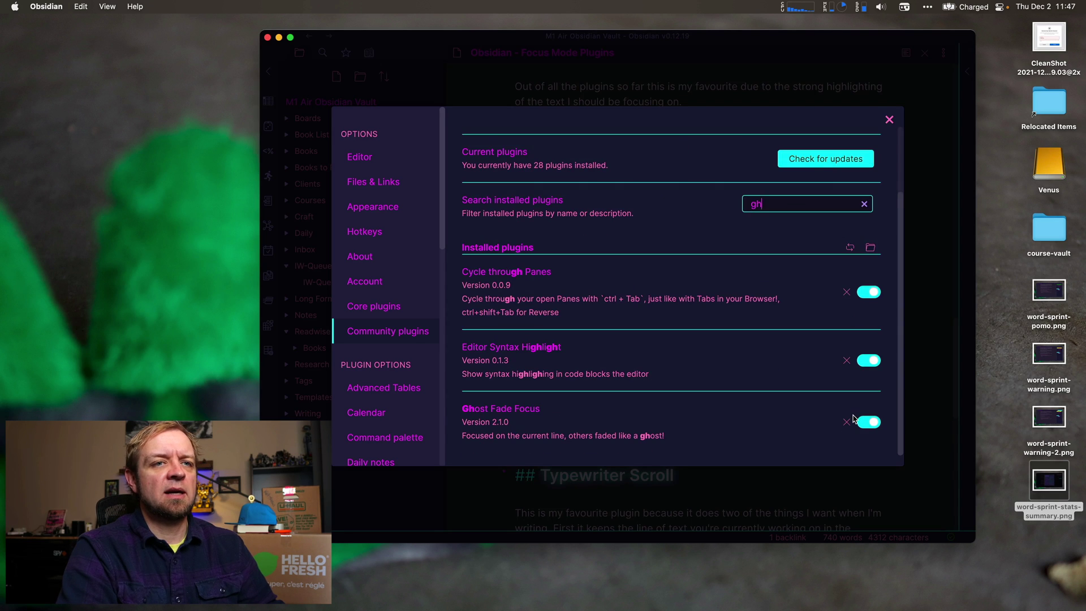
{"action": "left_click", "coordinate": [865, 423]}
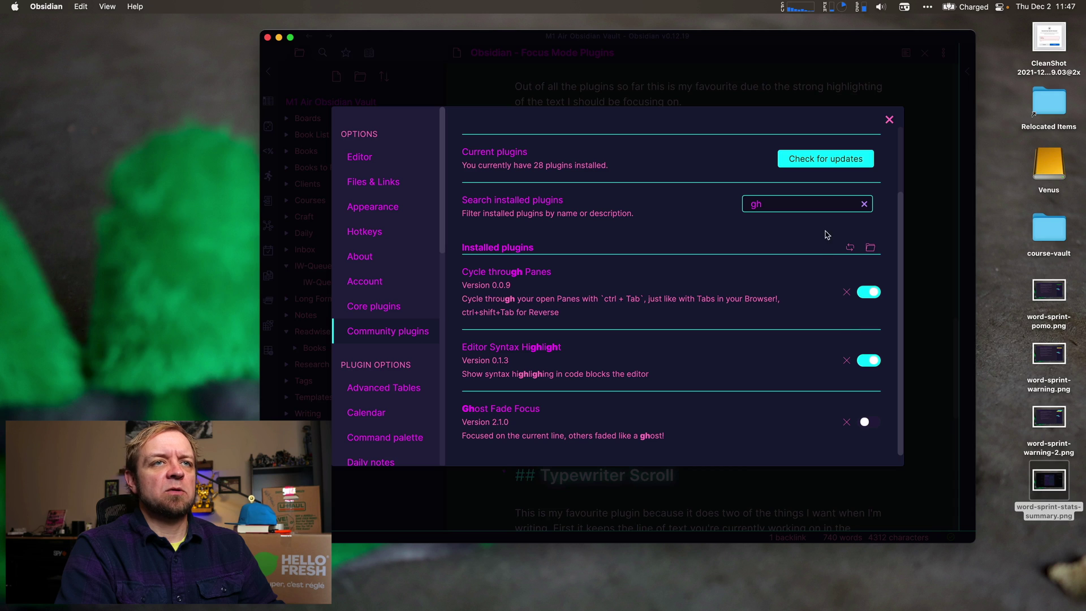
Search 'sti', enable the Stille plugin, and close Settings
{"action": "left_click", "coordinate": [817, 205]}
{"action": "key", "text": "BackSpace"}
{"action": "key", "text": "BackSpace"}
{"action": "type", "text": "stille"}
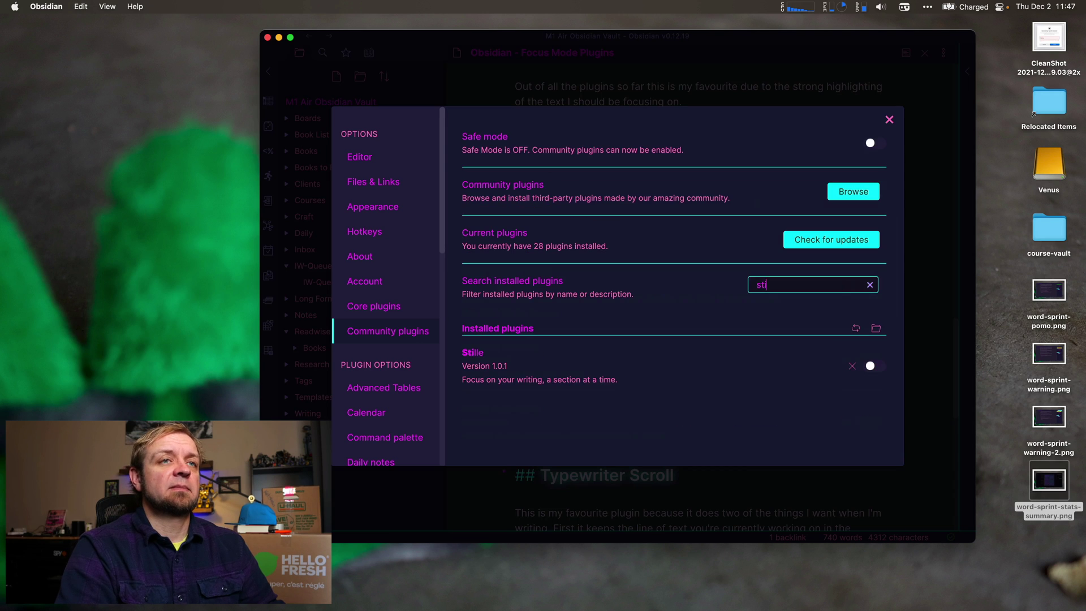
{"action": "left_click", "coordinate": [870, 367]}
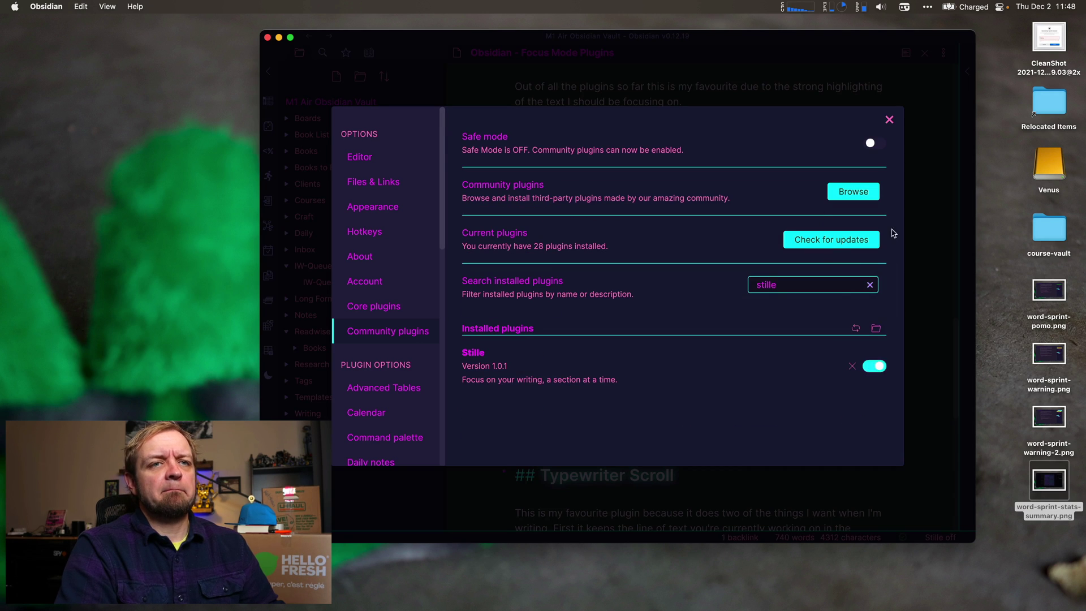
{"action": "left_click", "coordinate": [890, 120]}
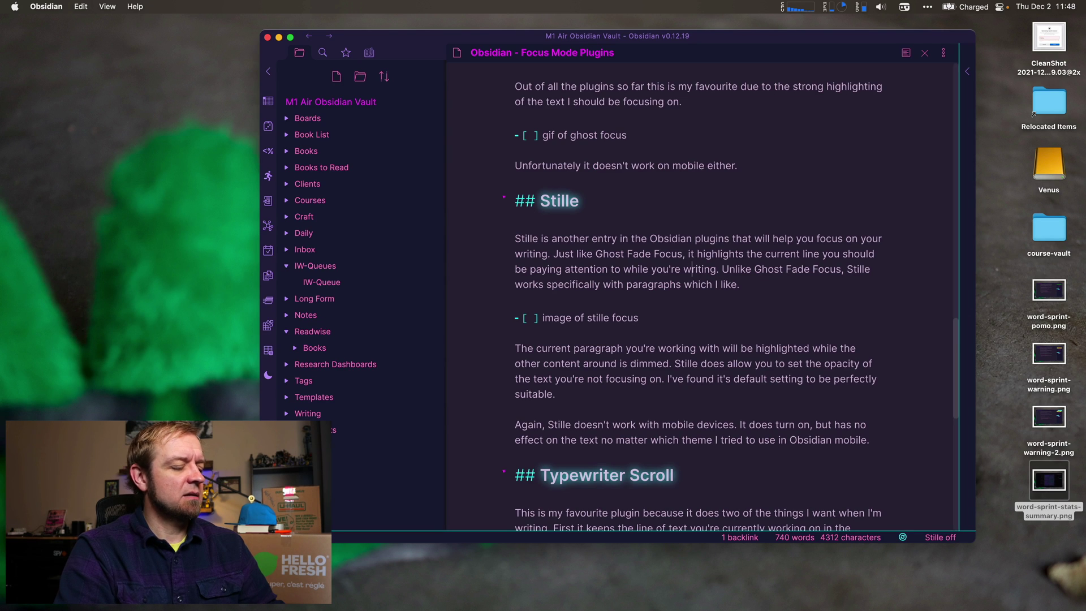
Toggle Stille on and move its highlight through the description, image and dimming paragraphs
{"action": "key", "text": "super+p"}
{"action": "type", "text": "still"}
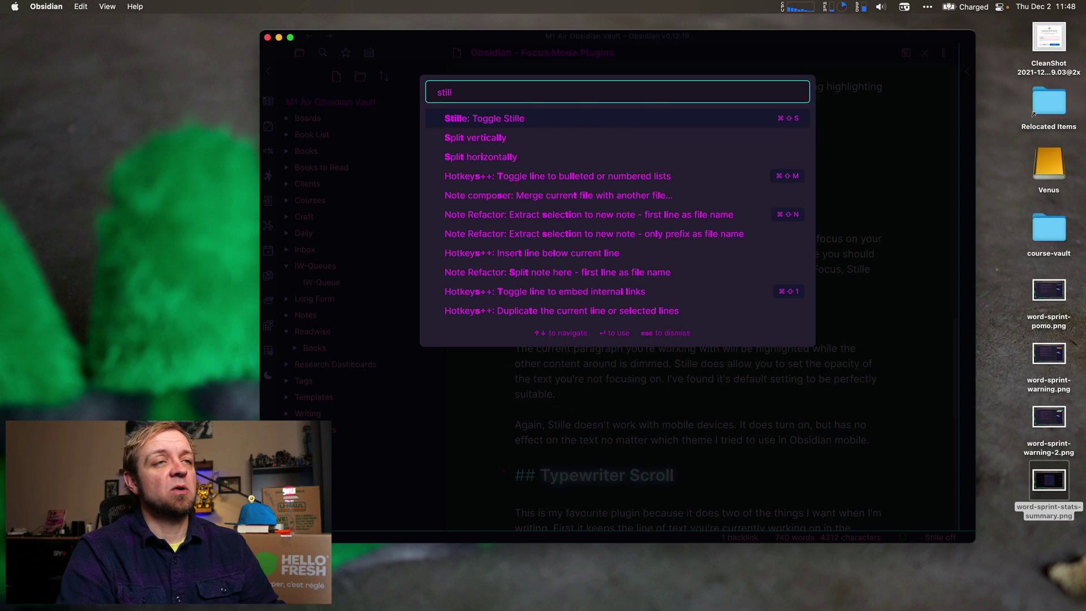
{"action": "key", "text": "Return"}
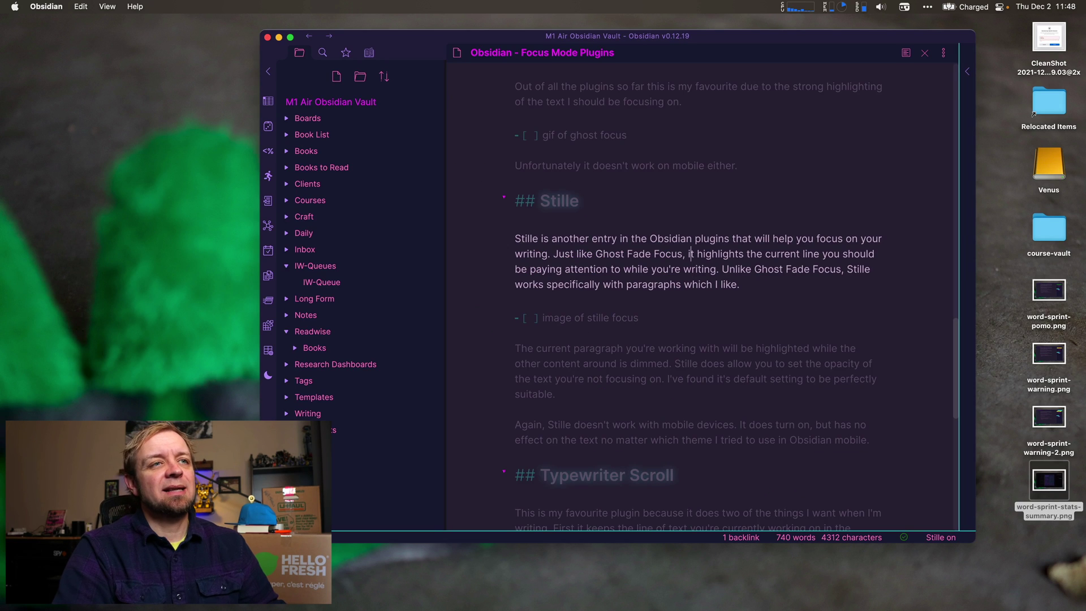
{"action": "key", "text": "Up"}
{"action": "key", "text": "Up"}
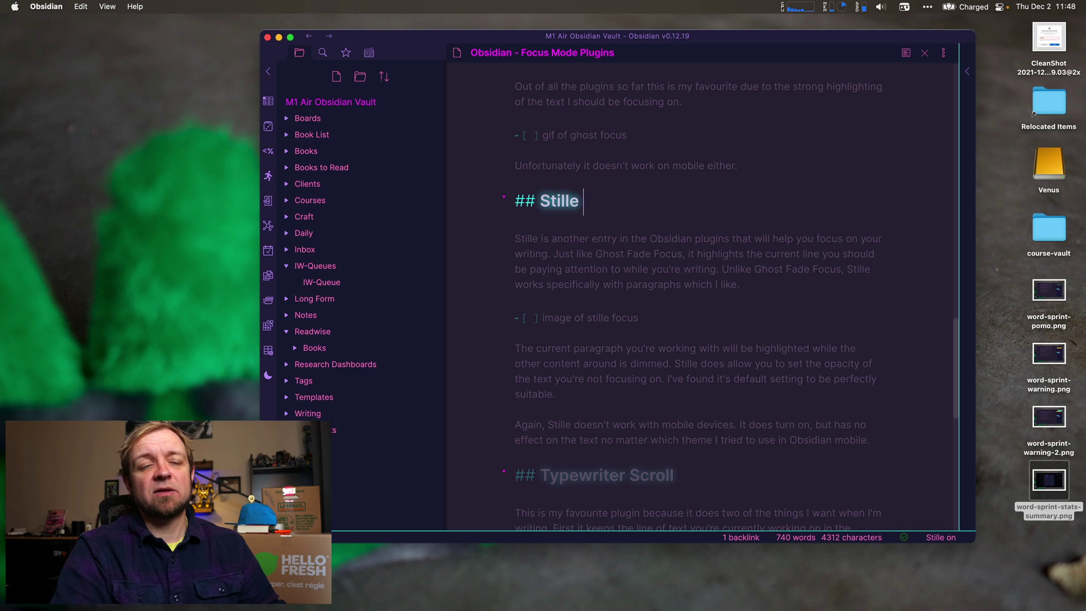
{"action": "left_click", "coordinate": [692, 269]}
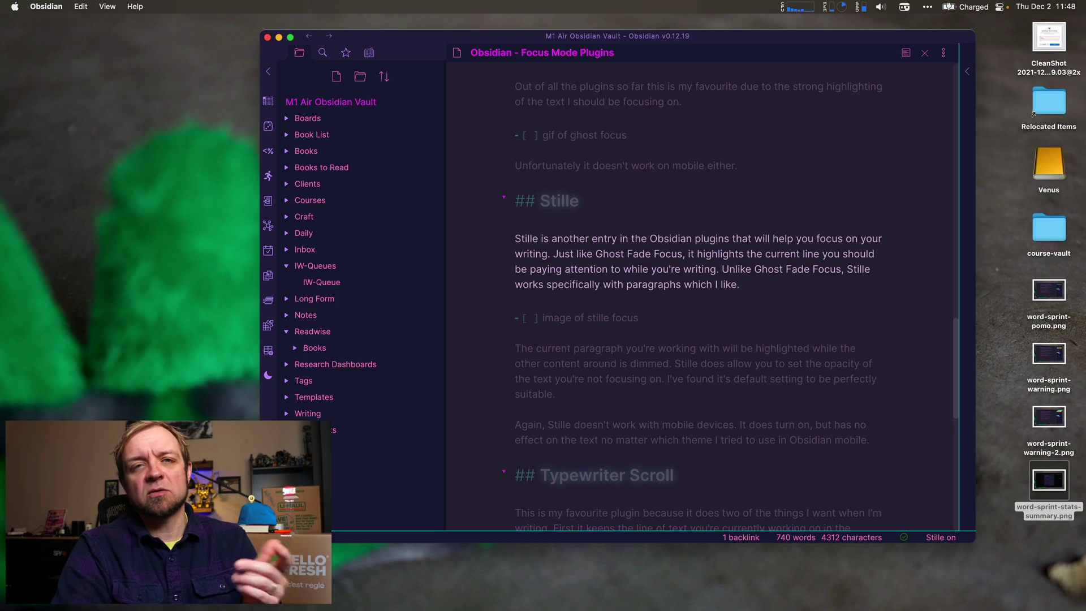
{"action": "left_click", "coordinate": [639, 317]}
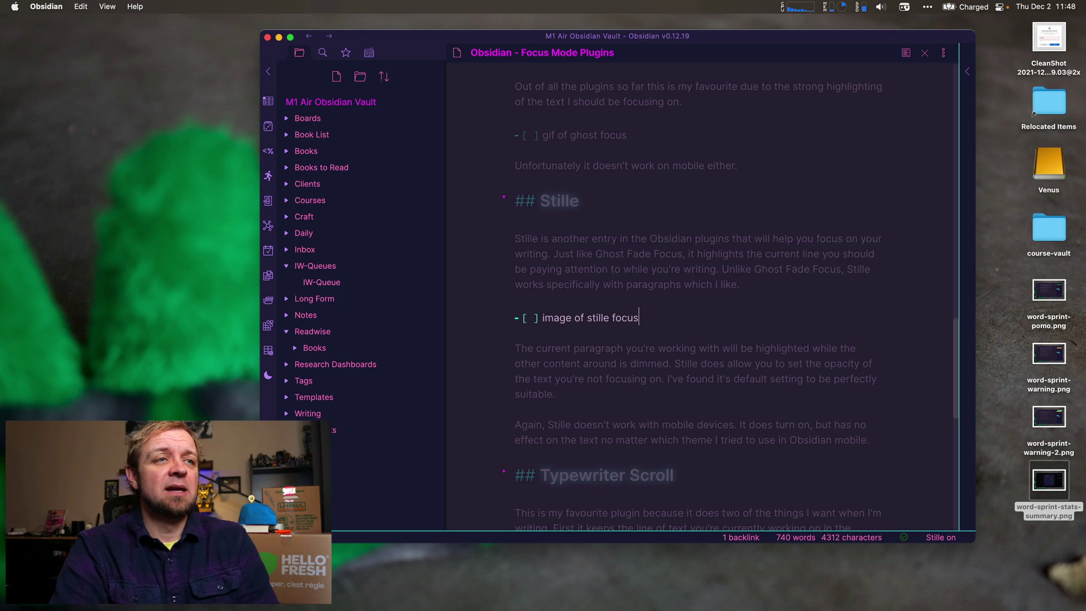
{"action": "left_click", "coordinate": [696, 348]}
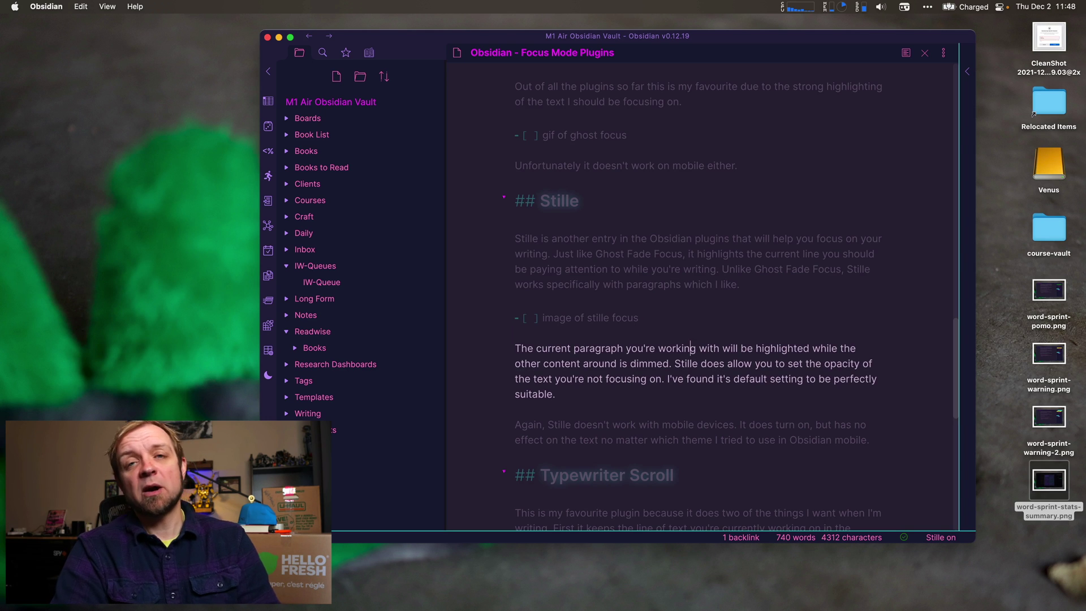
{"action": "key", "text": "super+comma"}
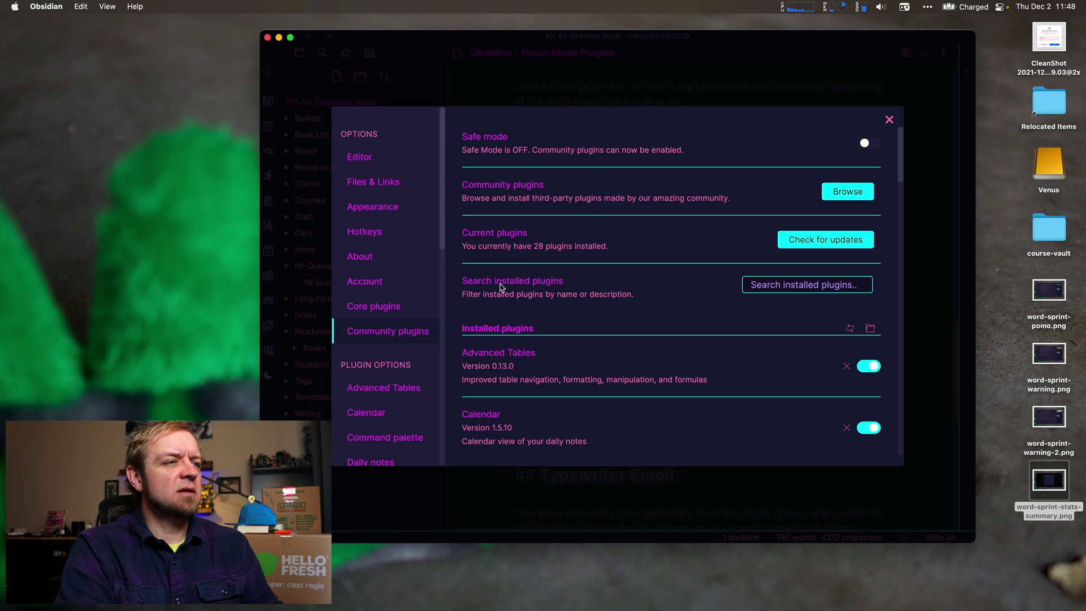
Review Stille's options (unfocused opacity 0.2), then watch its dimming across several paragraphs
{"action": "scroll", "coordinate": [417, 255], "scroll_direction": "down", "scroll_amount": 10}
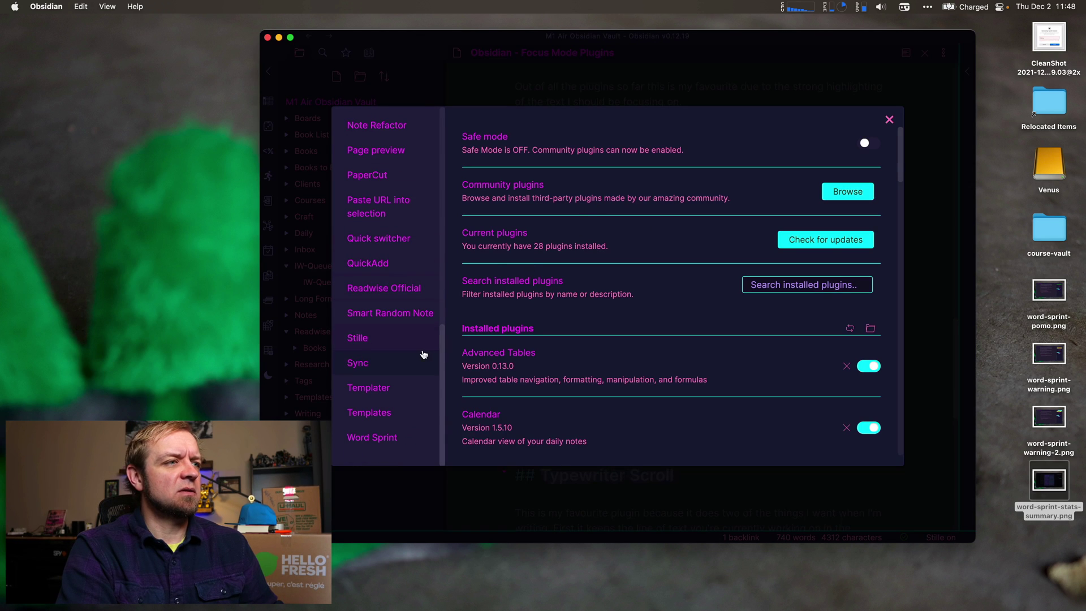
{"action": "left_click", "coordinate": [420, 346]}
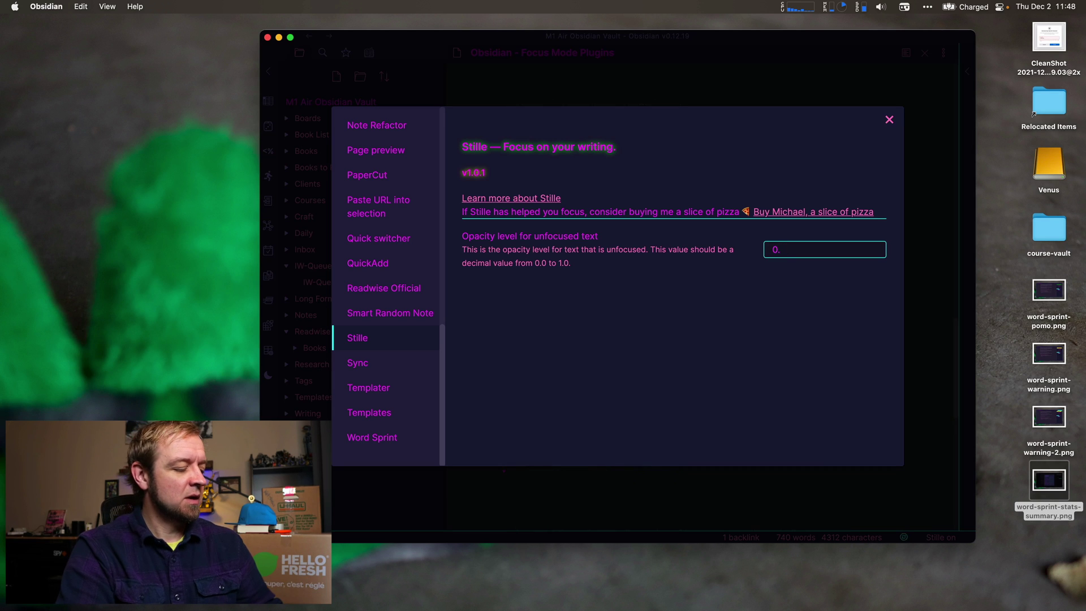
{"action": "left_click", "coordinate": [889, 119]}
{"action": "left_click", "coordinate": [665, 340]}
{"action": "left_click", "coordinate": [668, 289]}
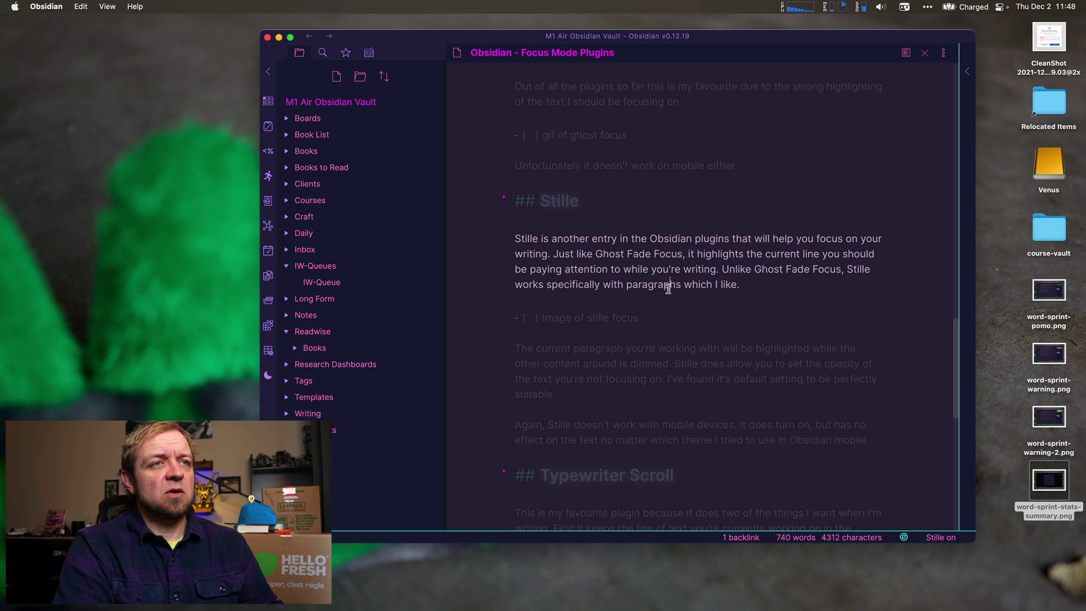
{"action": "left_click", "coordinate": [662, 355]}
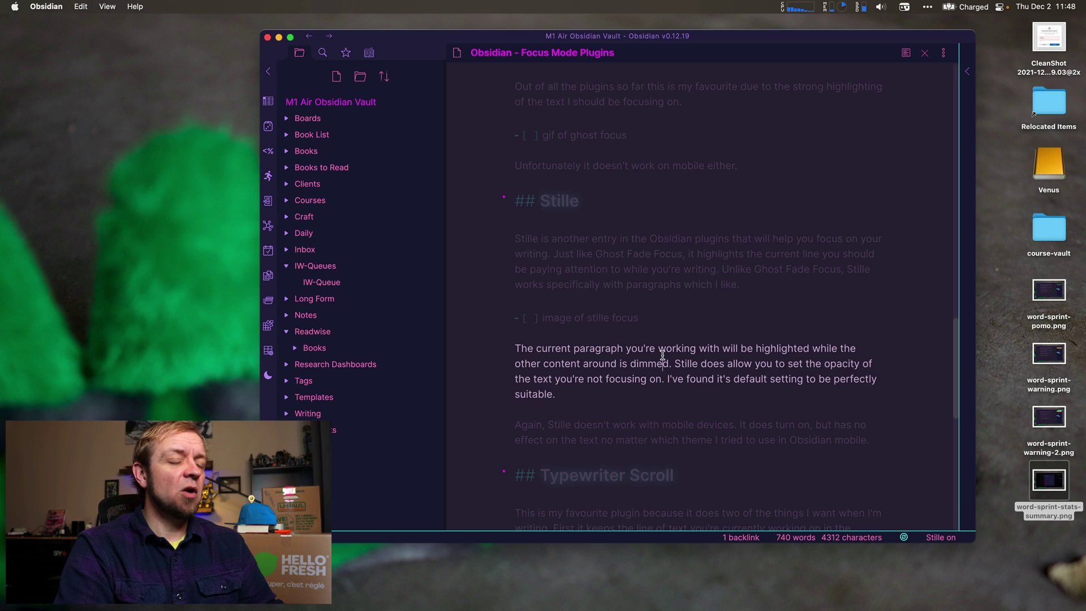
Turn Stille's highlighting off with 'Stille: Toggle Stille' and reopen Settings
{"action": "key", "text": "super+p"}
{"action": "type", "text": "stil"}
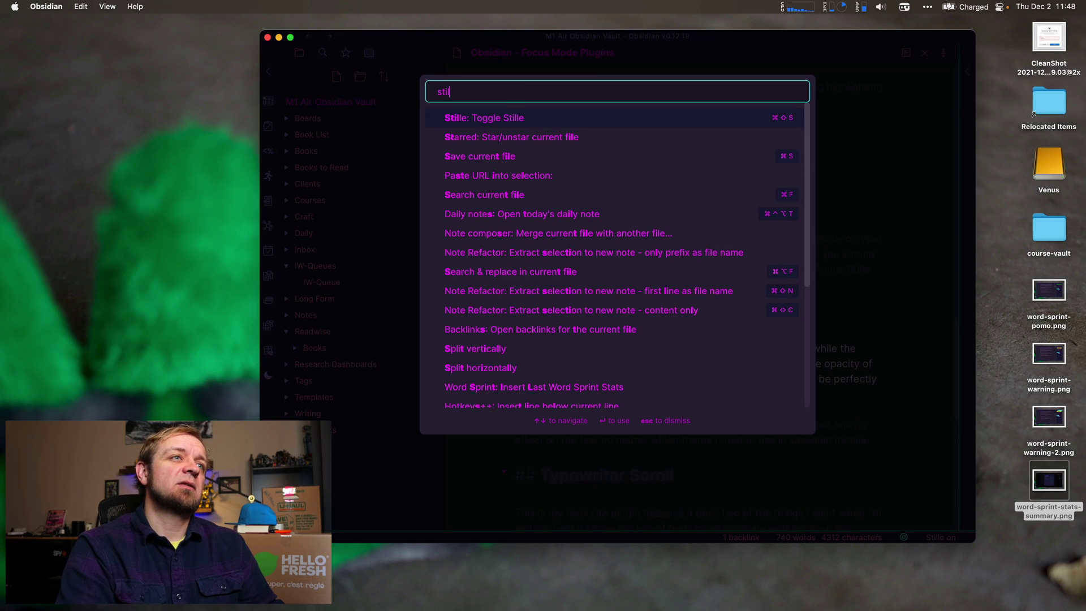
{"action": "key", "text": "Return"}
{"action": "scroll", "coordinate": [712, 348], "scroll_direction": "down", "scroll_amount": 5}
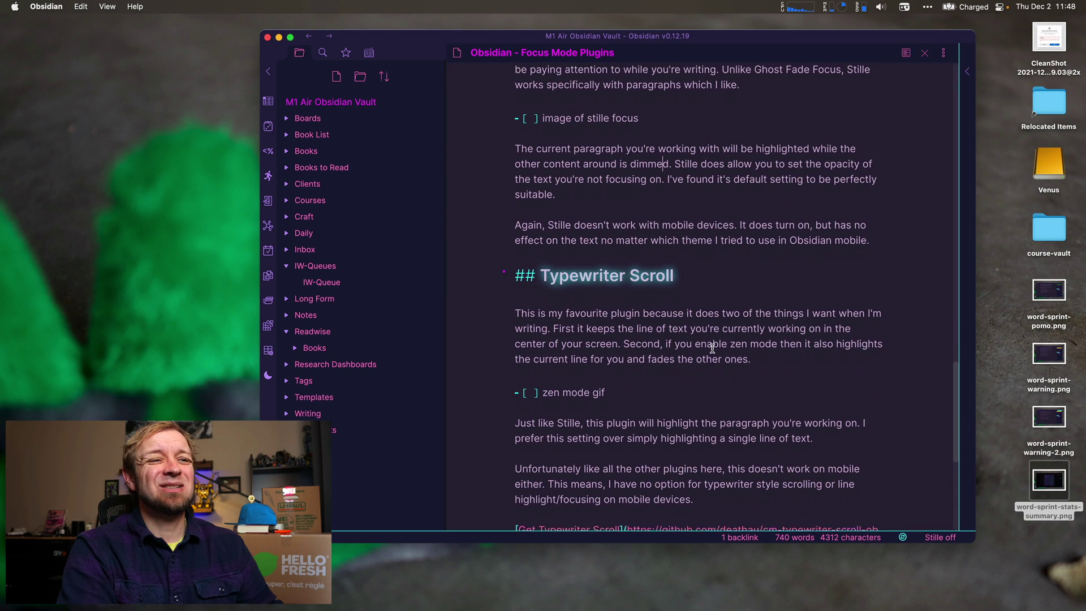
{"action": "key", "text": "super+comma"}
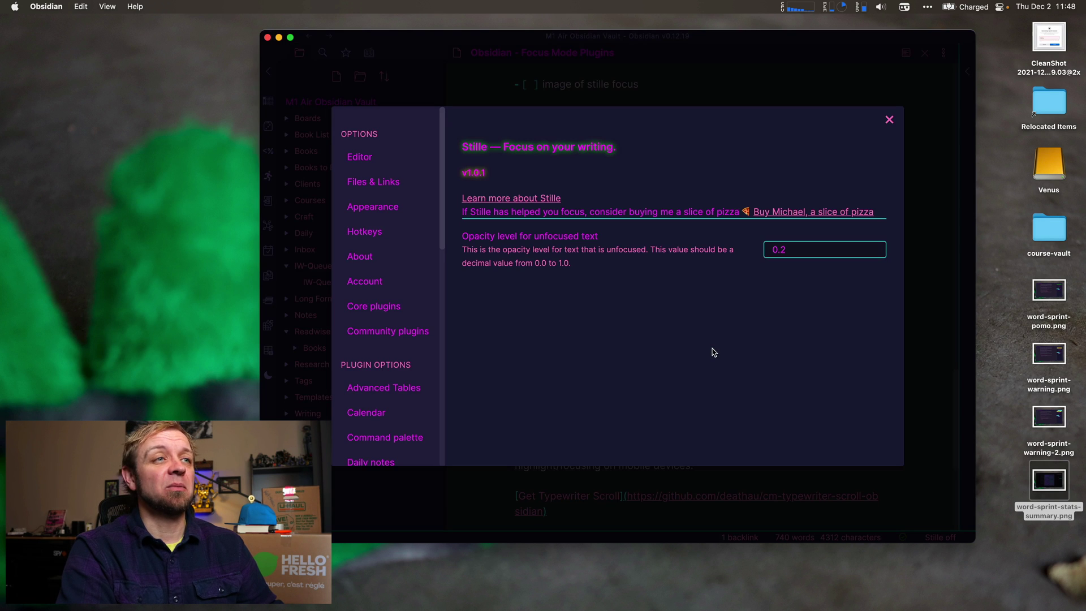
Disable the Stille plugin in Community plugins, found by searching 'still'
{"action": "left_click", "coordinate": [396, 332]}
{"action": "left_click", "coordinate": [826, 285]}
{"action": "type", "text": "s"}
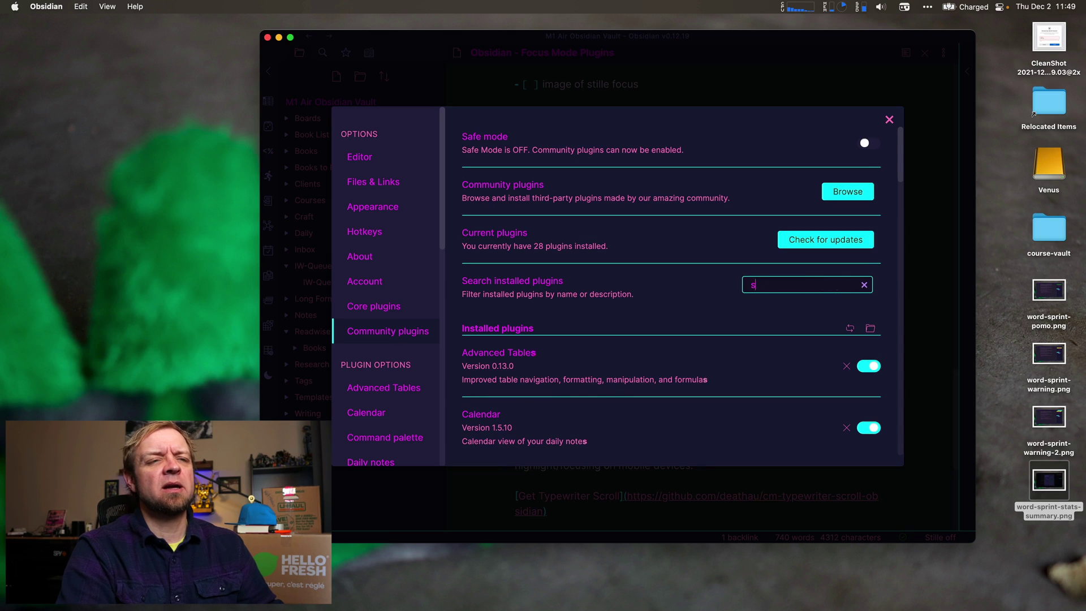
{"action": "type", "text": "till"}
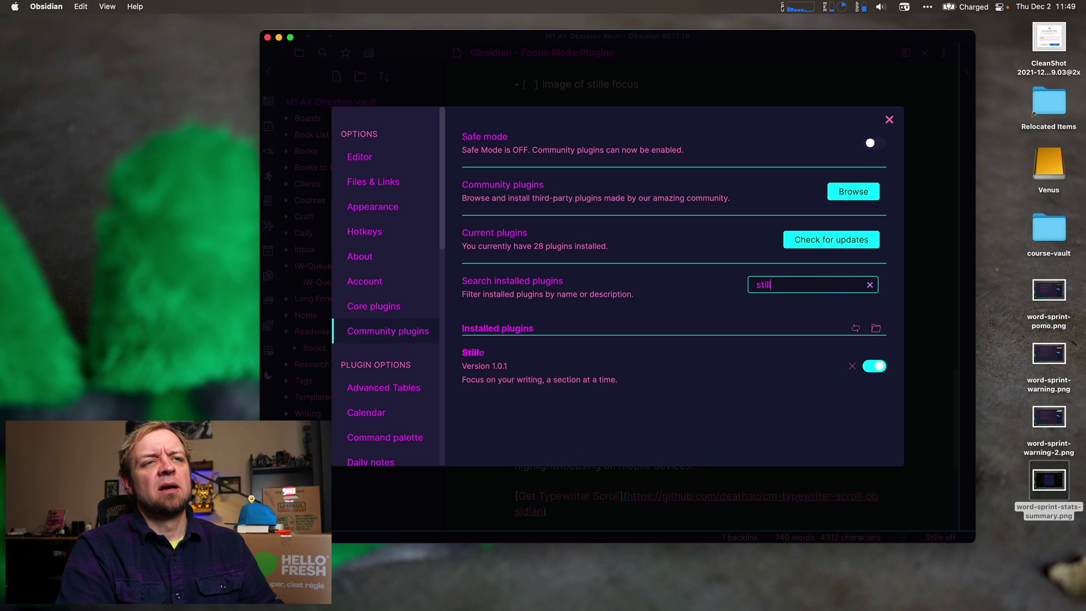
{"action": "left_click", "coordinate": [870, 369]}
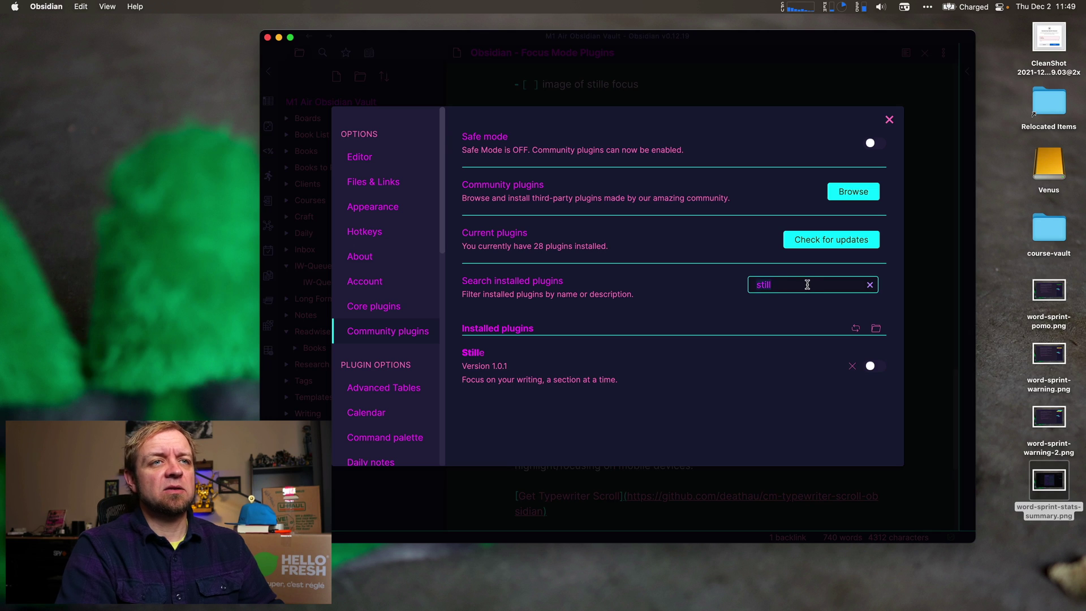
Enable Typewriter Scroll, review its Zen Mode options, and close Settings
{"action": "type", "text": "type"}
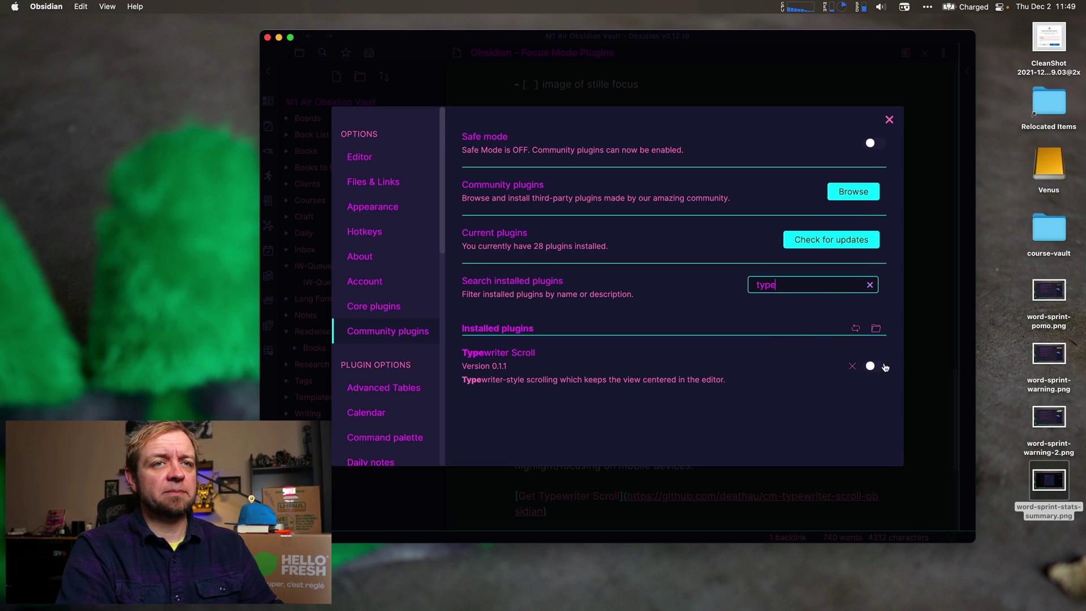
{"action": "left_click", "coordinate": [885, 367]}
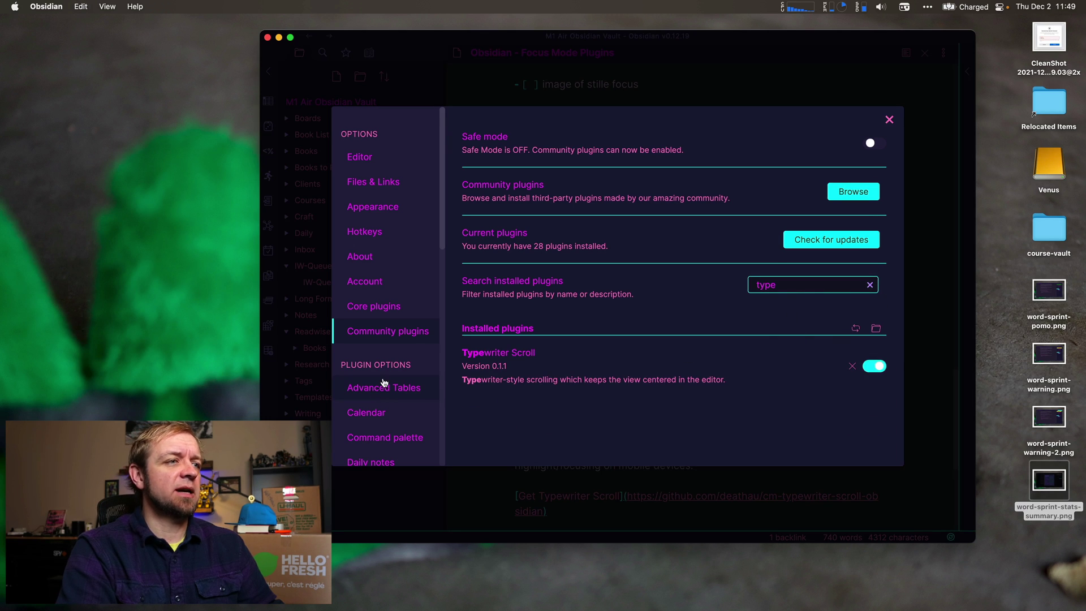
{"action": "scroll", "coordinate": [383, 383], "scroll_direction": "down", "scroll_amount": 10}
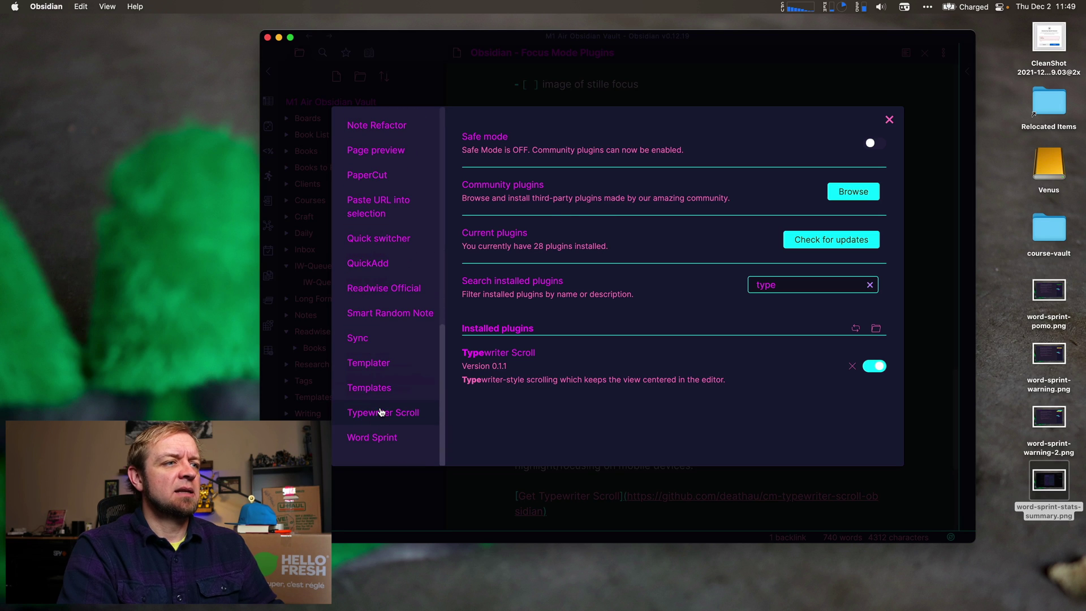
{"action": "left_click", "coordinate": [382, 413]}
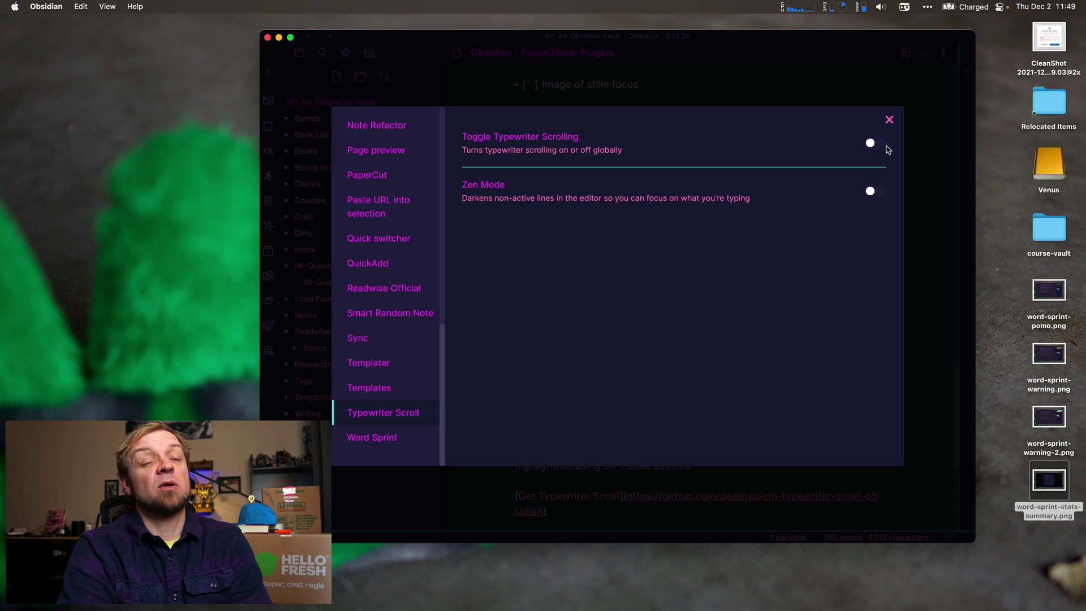
{"action": "left_click", "coordinate": [889, 120]}
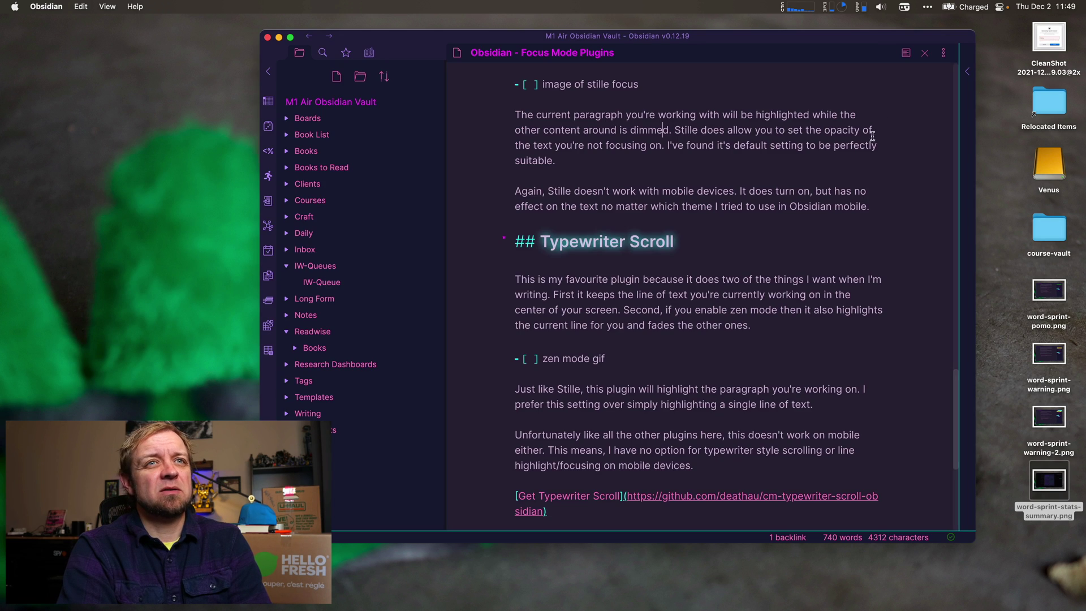
Turn on Typewriter Scroll and step through lines to watch the cursor line stay centred
{"action": "key", "text": "super+p"}
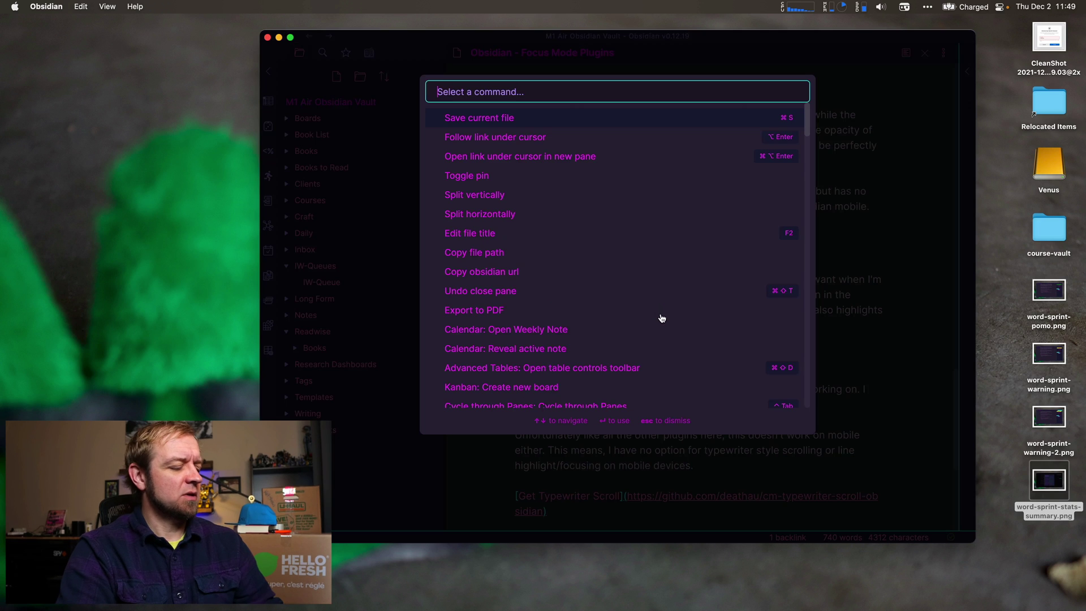
{"action": "type", "text": "type"}
{"action": "key", "text": "Return"}
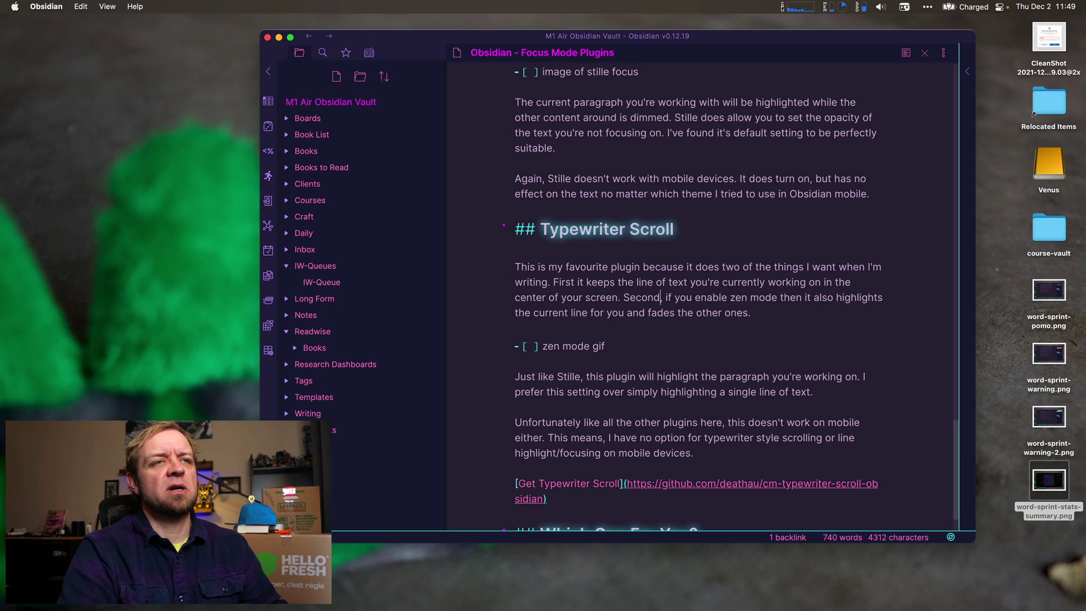
{"action": "key", "text": "Down"}
{"action": "key", "text": "Down"}
{"action": "key", "text": "Down"}
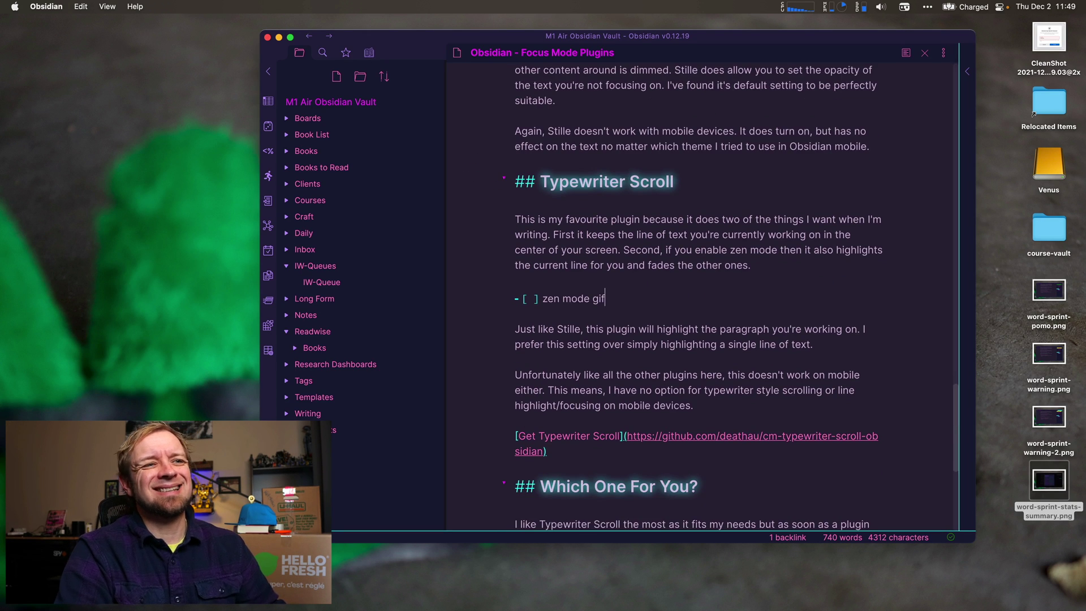
{"action": "key", "text": "Down"}
{"action": "key", "text": "Down"}
{"action": "key", "text": "Up"}
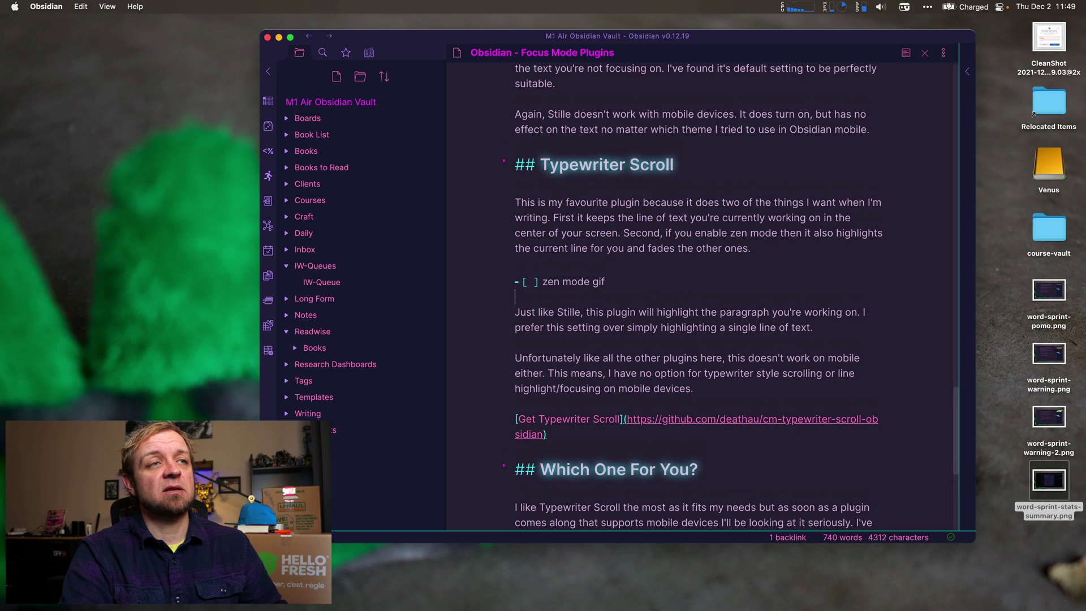
{"action": "key", "text": "Up"}
{"action": "key", "text": "Up"}
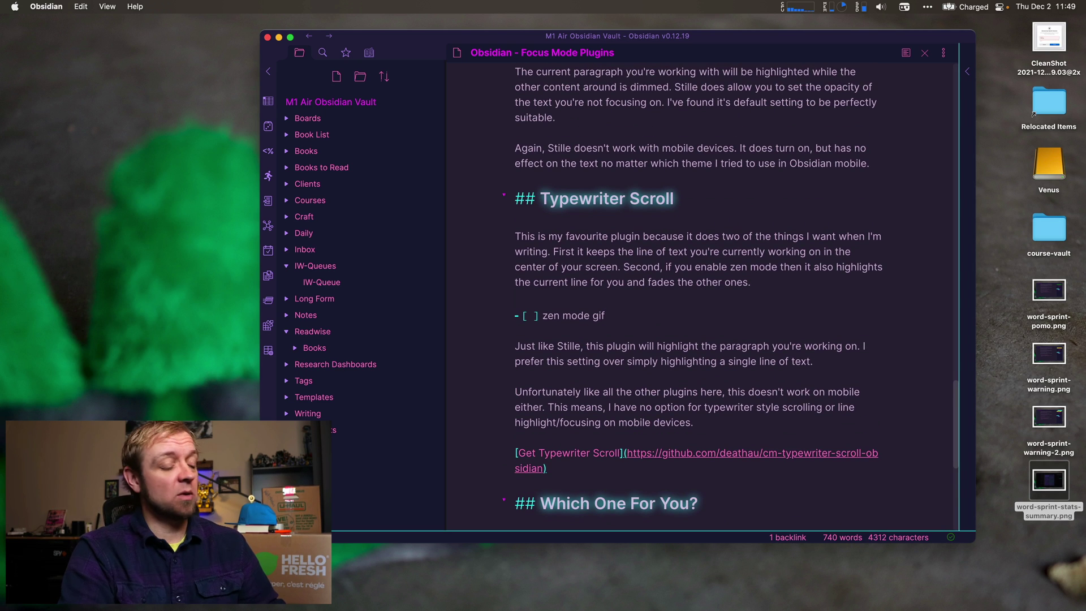
Toggle Typewriter Scroll's Zen Mode on and place the cursor in the plugin description paragraph
{"action": "key", "text": "super+p"}
{"action": "type", "text": "type"}
{"action": "key", "text": "Down"}
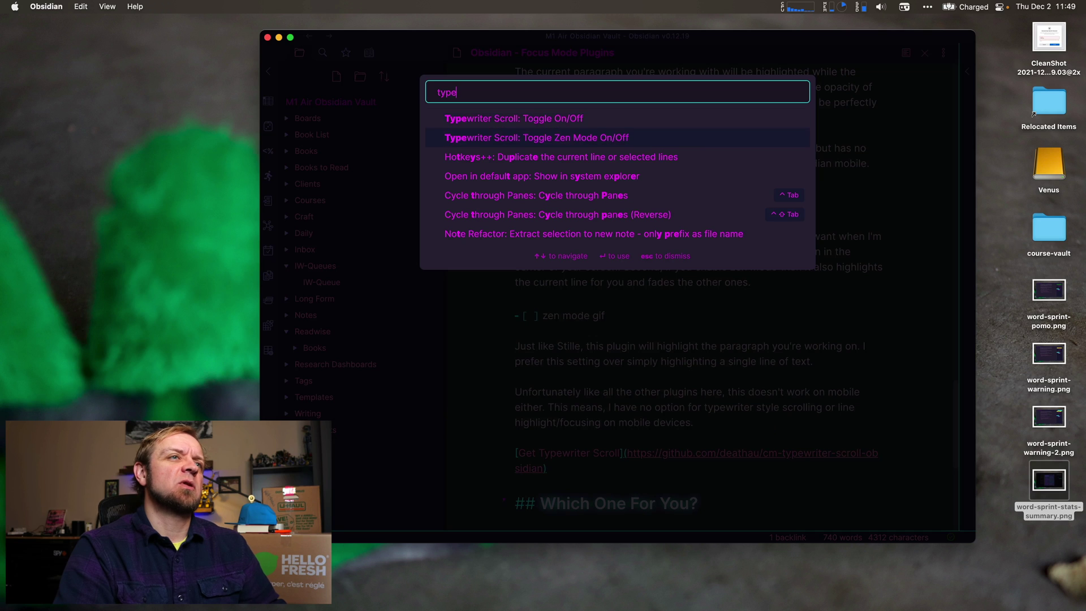
{"action": "key", "text": "Return"}
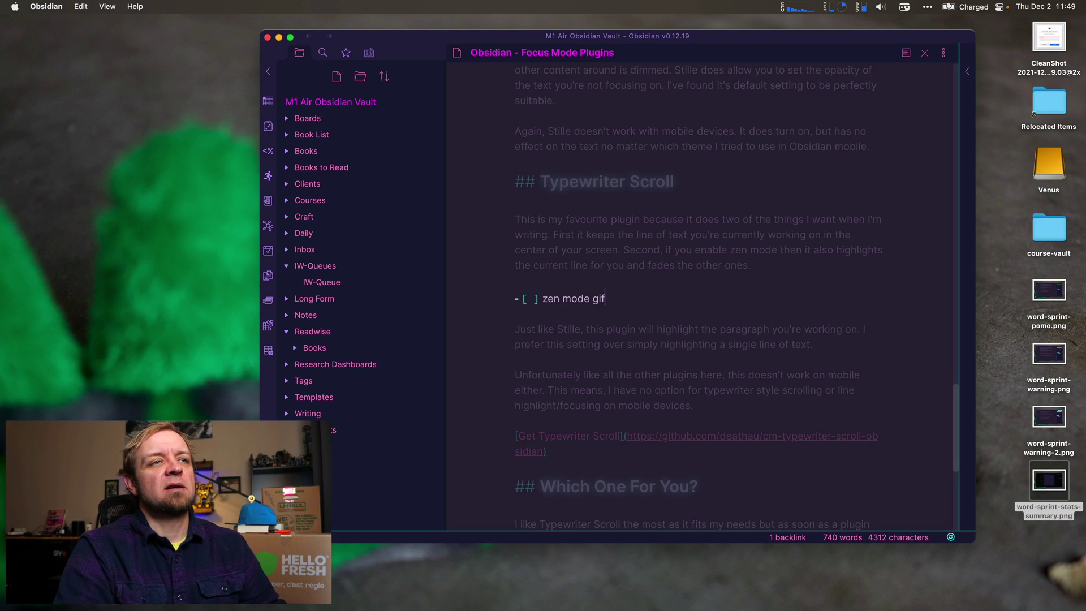
{"action": "left_click", "coordinate": [657, 281]}
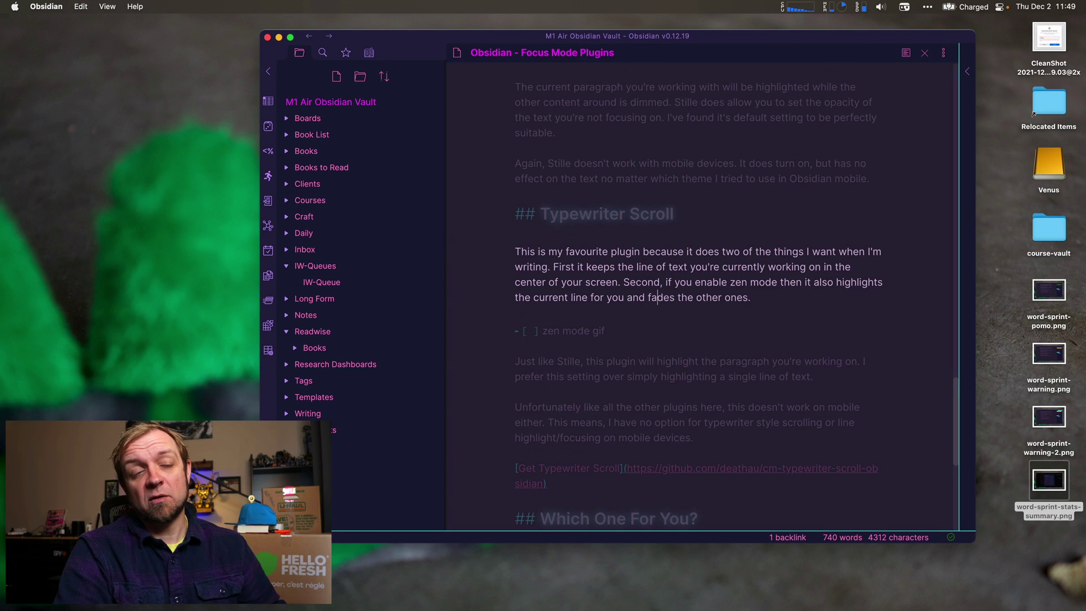